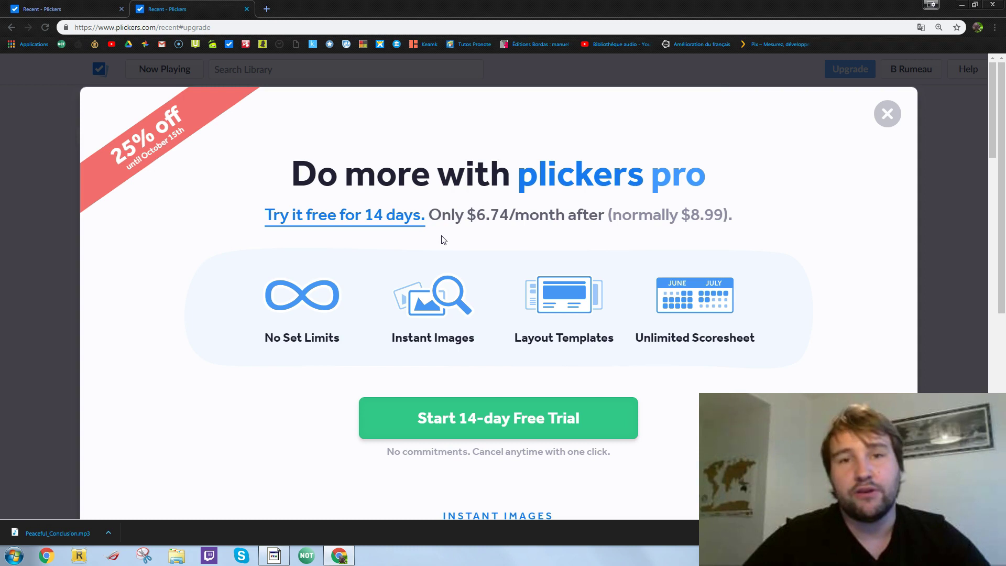
- Close the browser tab showing the Plickers Pro offer
left_click(537, 291)
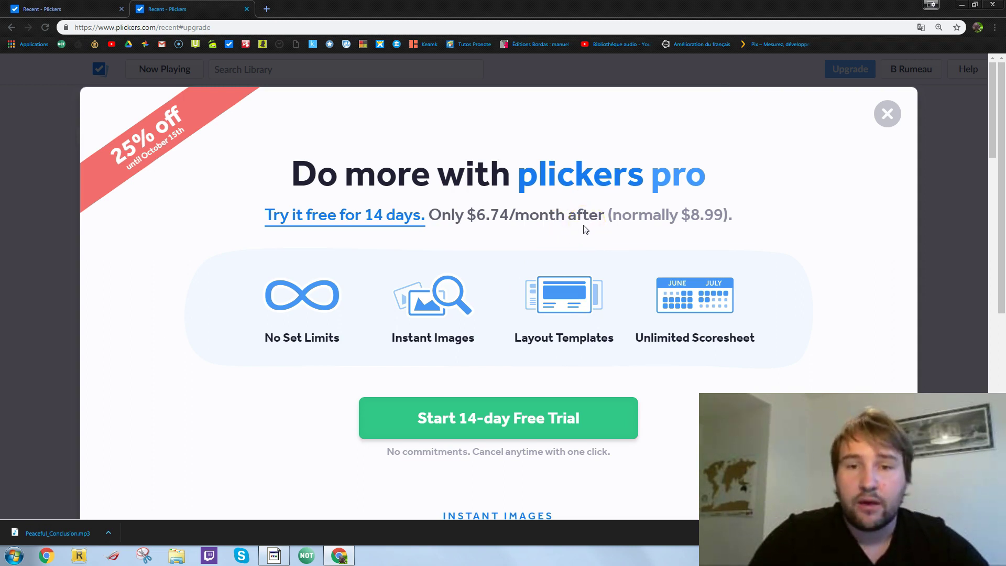
left_click(247, 9)
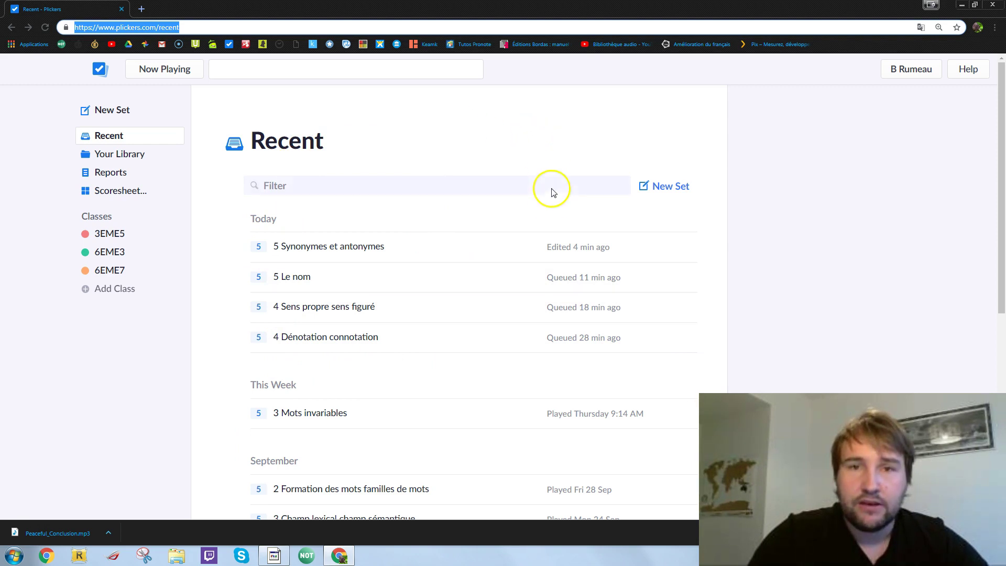
- Examine the class choices for playing or queueing the sets "5 Synonymes et antonymes" and "5 Le nom"
right_click(329, 250)
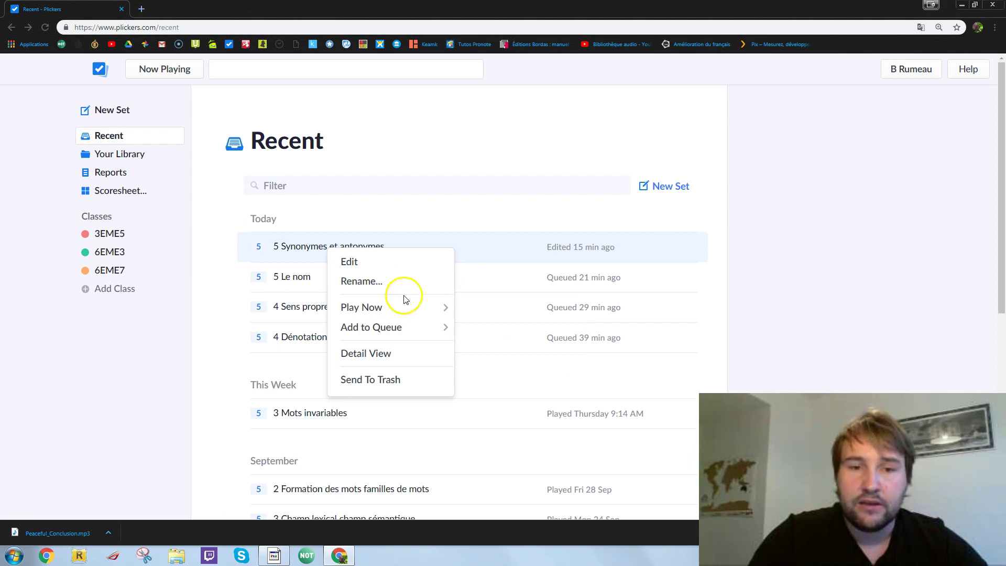
mouse_move(395, 328)
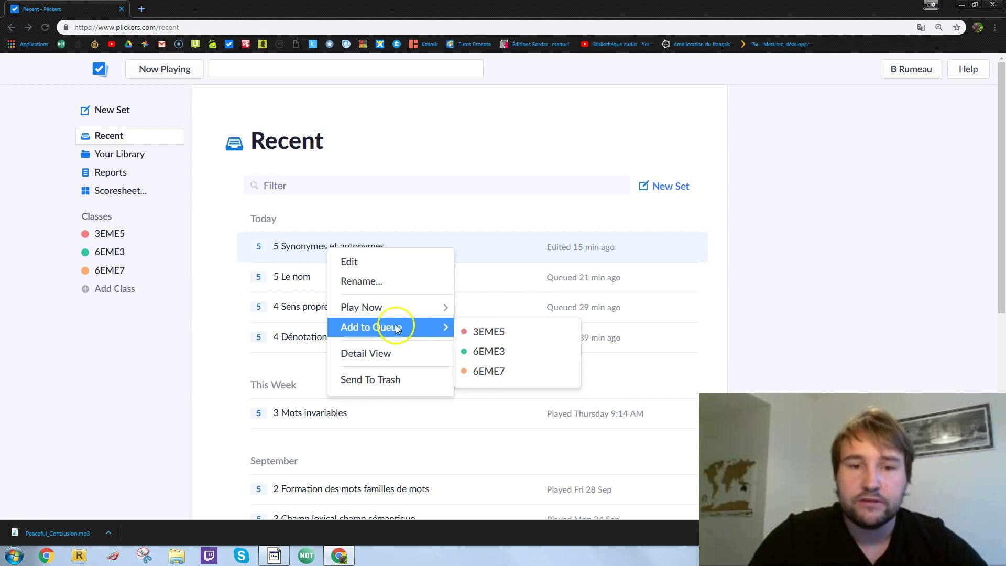
mouse_move(373, 309)
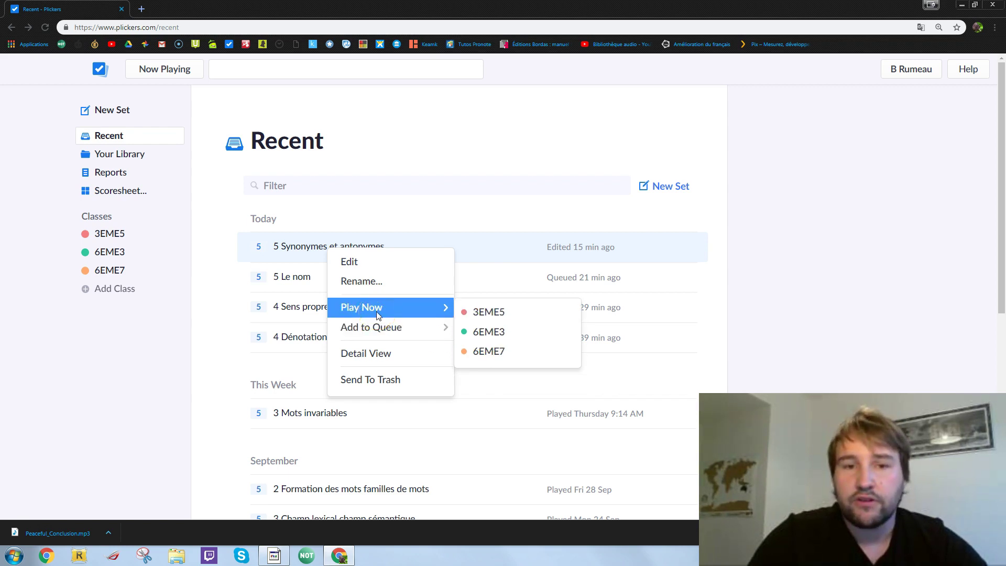
right_click(294, 277)
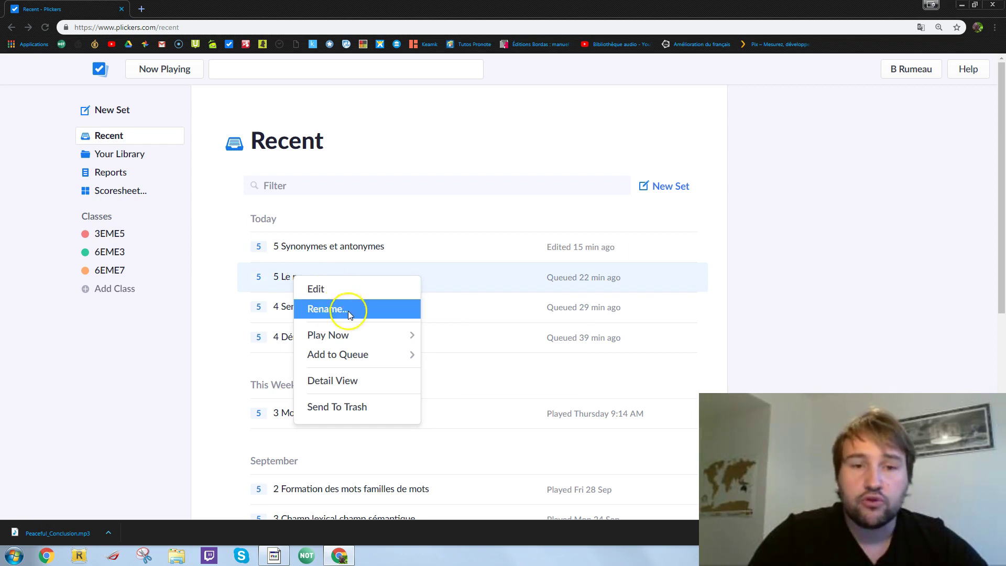
mouse_move(353, 338)
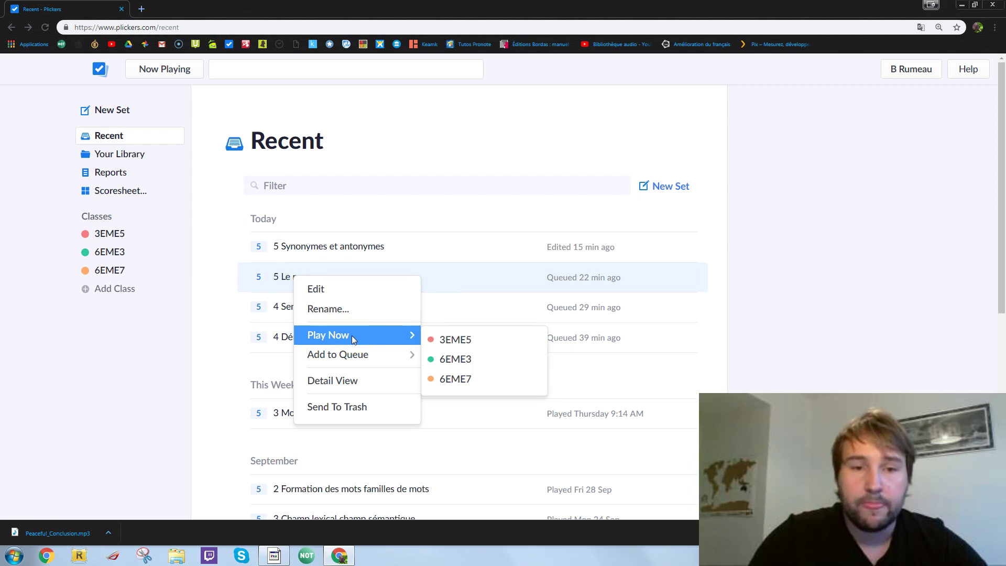
mouse_move(353, 355)
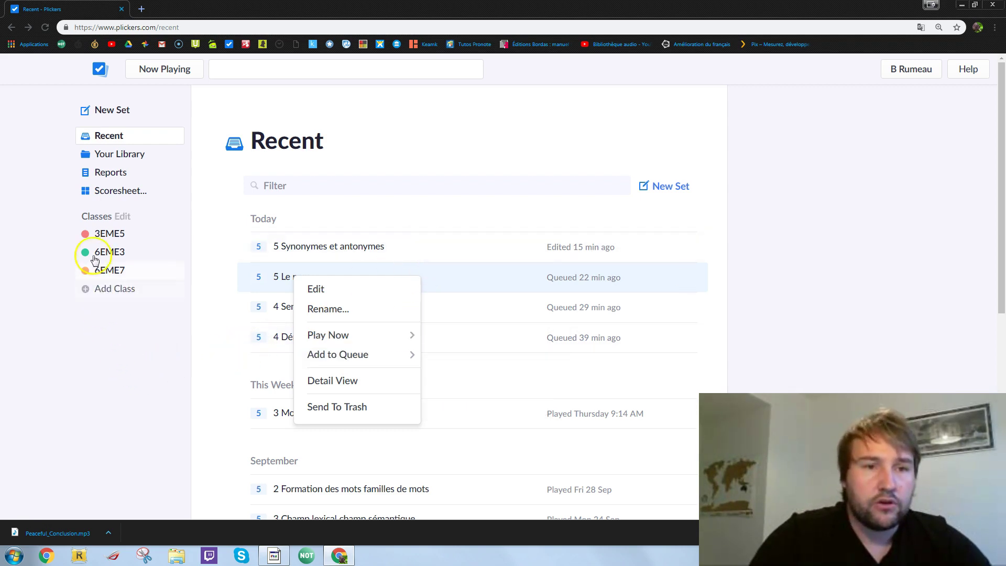
- Open the "Etude de la langue" folder inside the library's "6e" folder
left_click(122, 154)
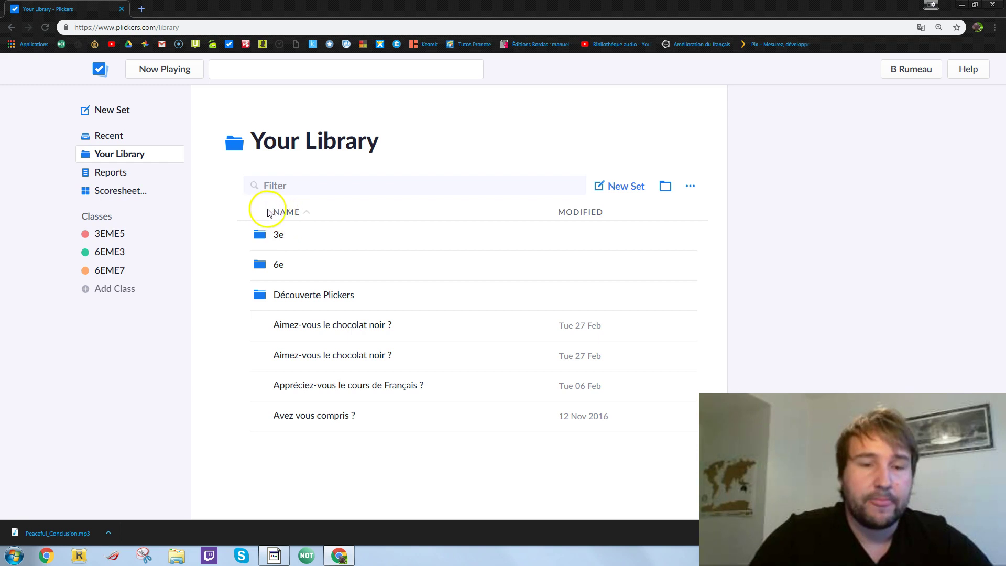
left_click(279, 265)
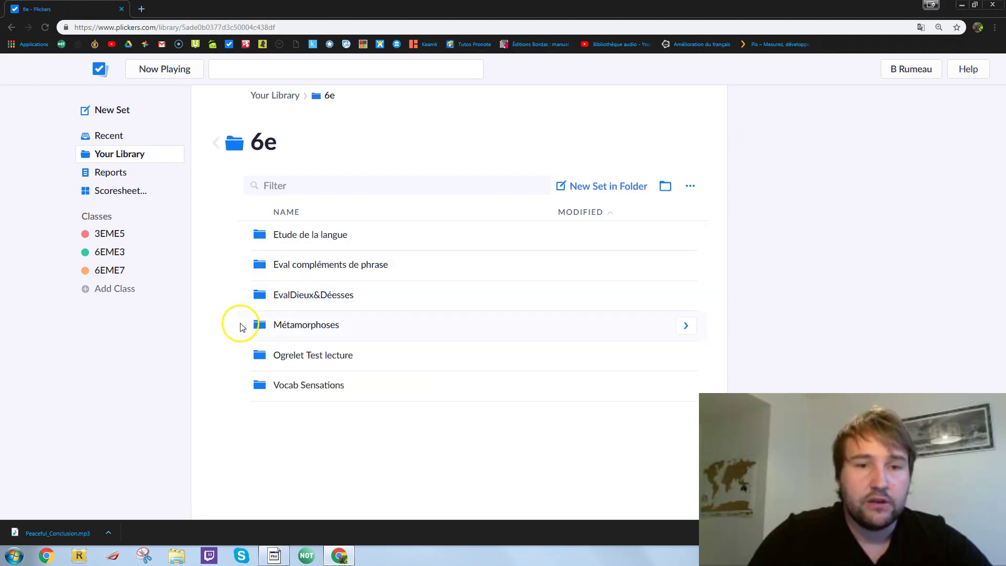
left_click(322, 239)
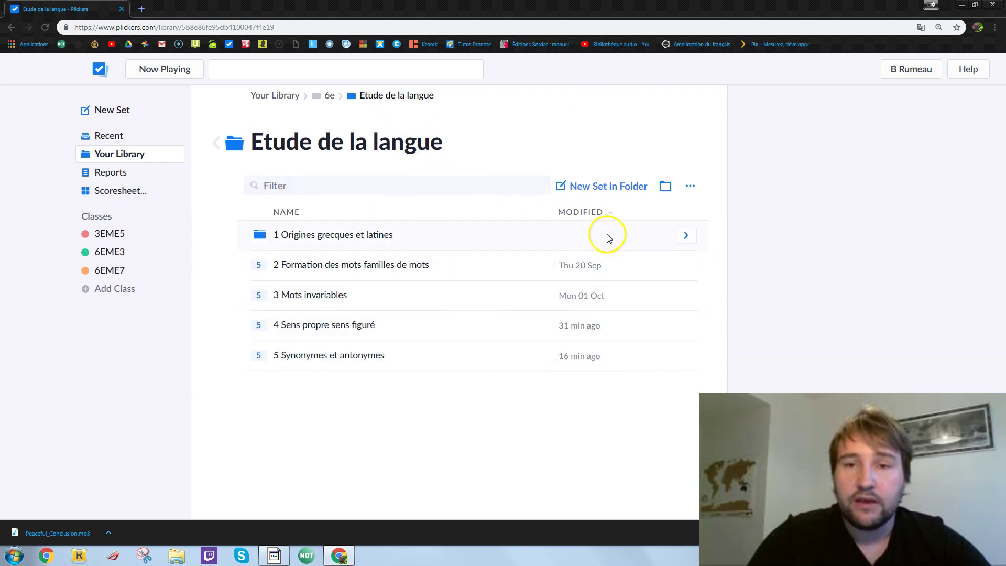
- View the additional options available for the "Etude de la langue" folder, then dismiss them
left_click(691, 187)
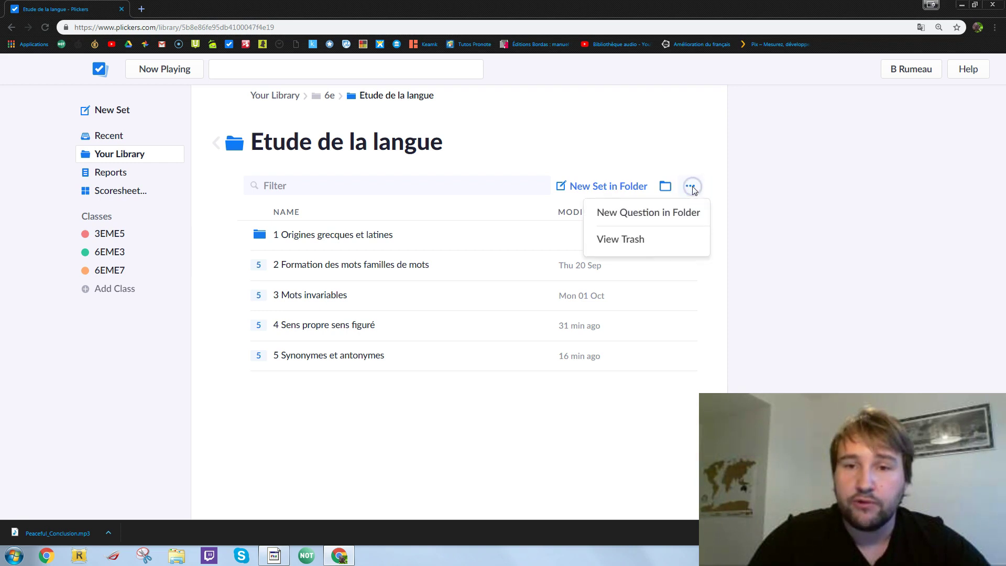
left_click(668, 214)
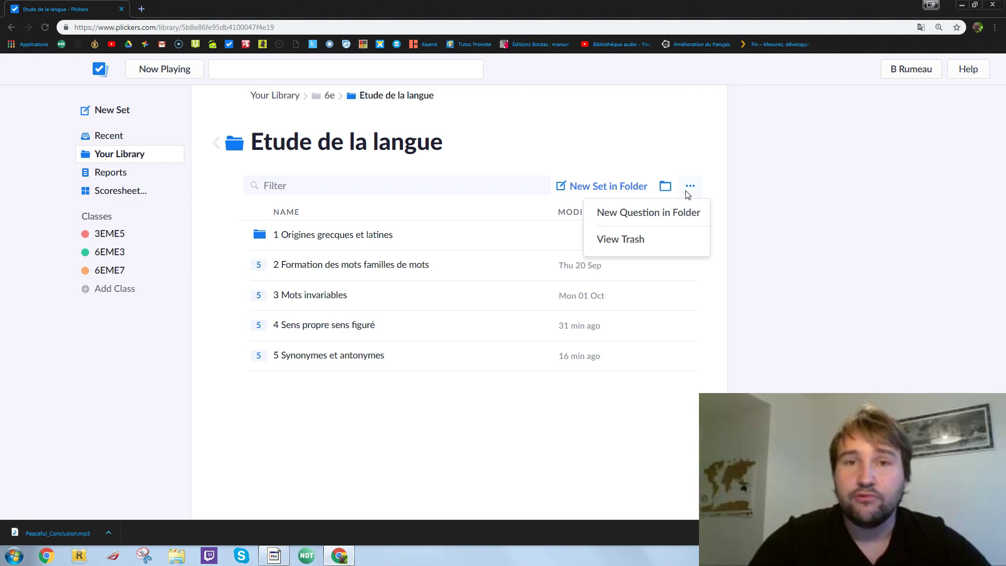
left_click(701, 142)
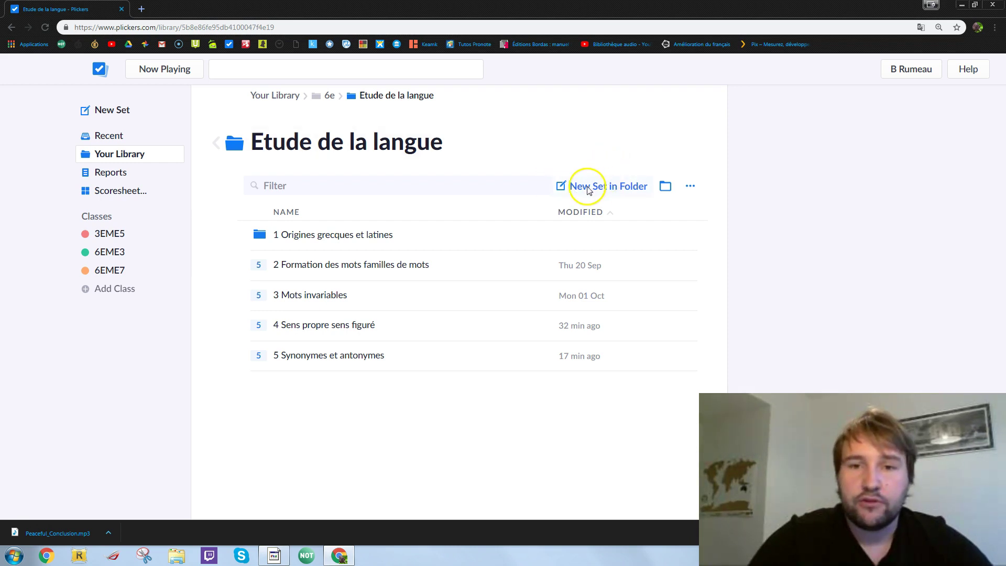
- Create a new set in the "Etude de la langue" folder and title it "Nom"
left_click(584, 187)
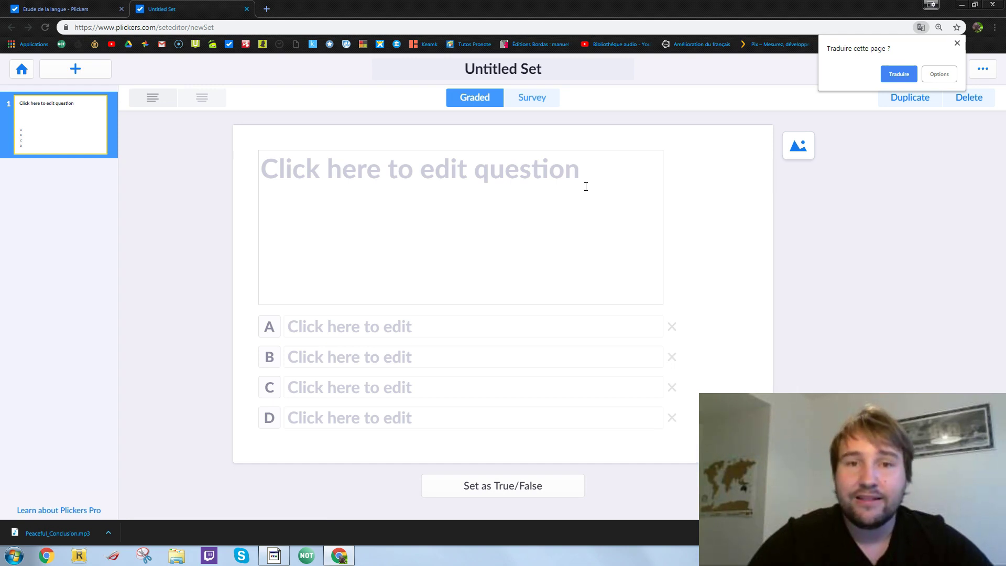
left_click(507, 65)
type("Nom")
left_click(501, 69)
left_click(478, 102)
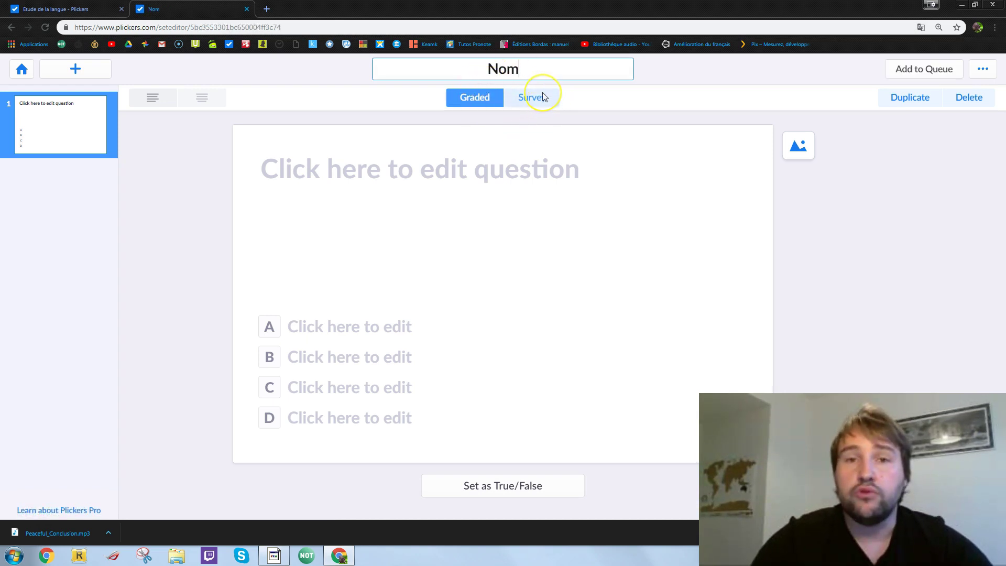
- Write the first question as "jhkjsdhfkj" with choices A "hihk", B "fsfd" and C "fsffff"
left_click(398, 176)
type("jhkjsdhfkj")
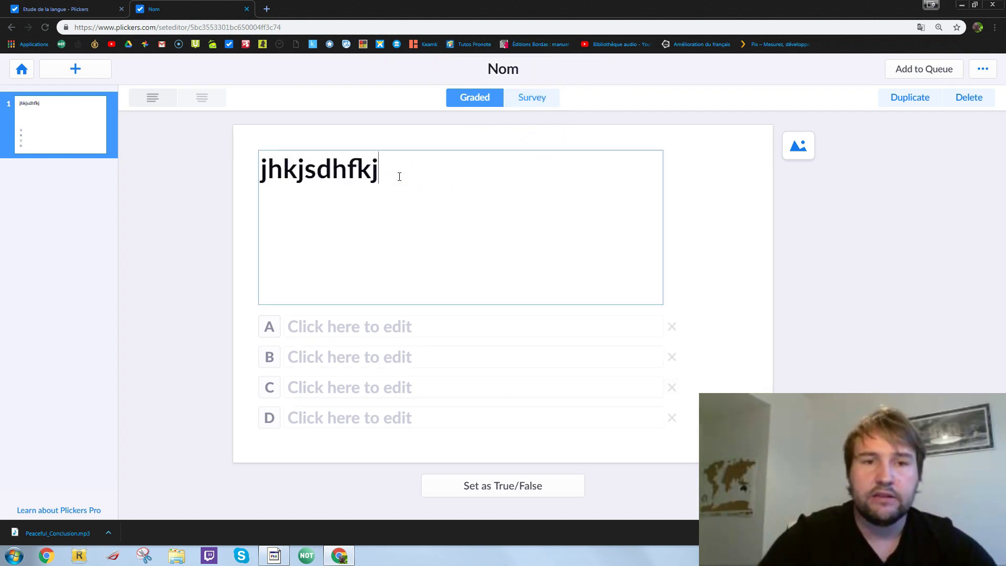
left_click(372, 325)
type("hihk")
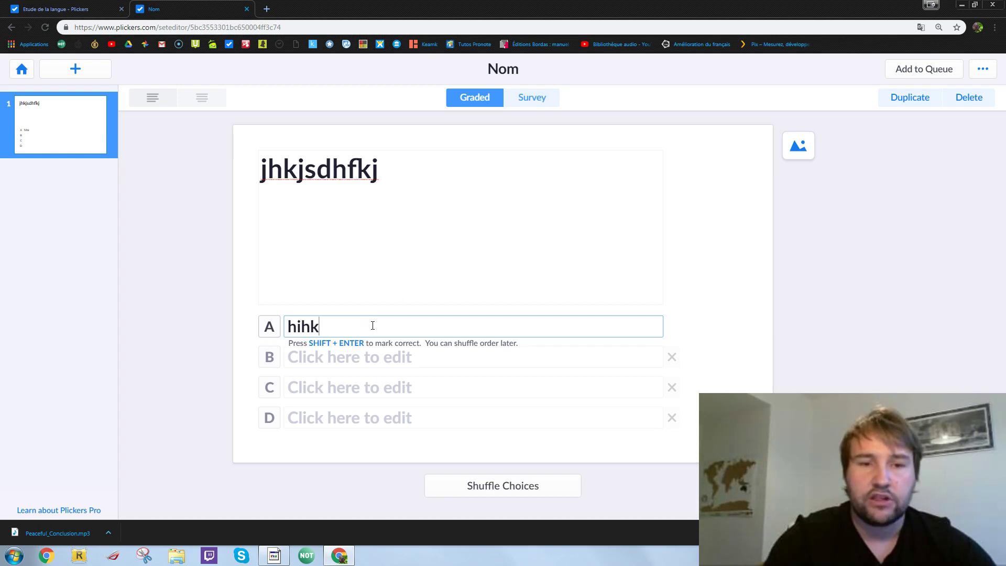
left_click(373, 353)
type("fsfd")
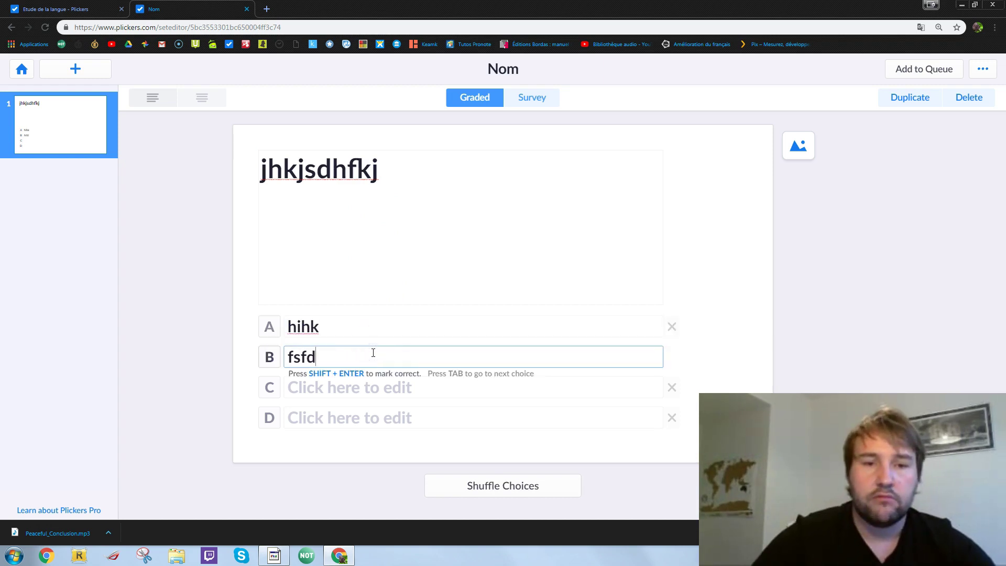
left_click(377, 391)
type("fsffff")
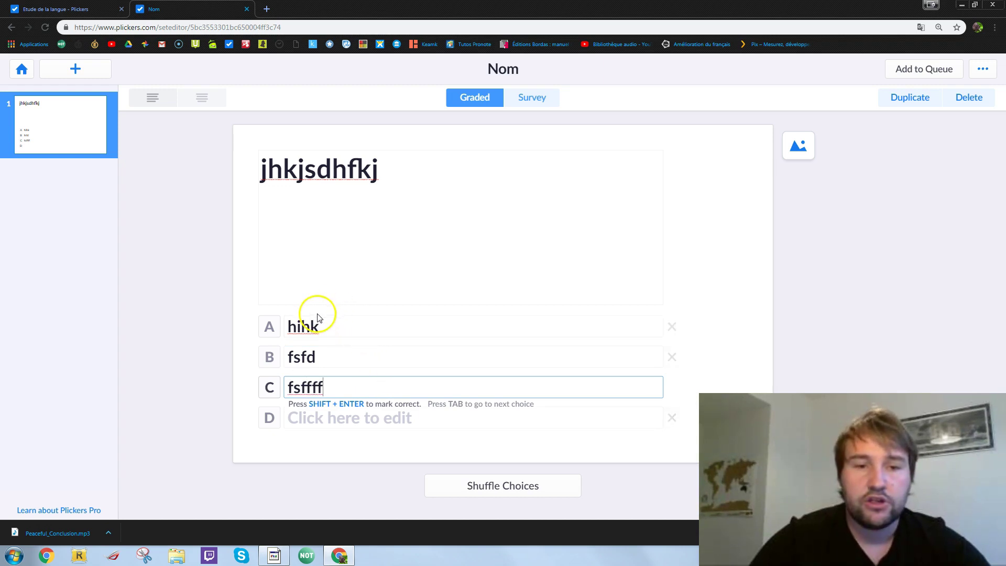
- Remove the empty choice D from the first question and mark choice A as the correct answer
left_click(673, 418)
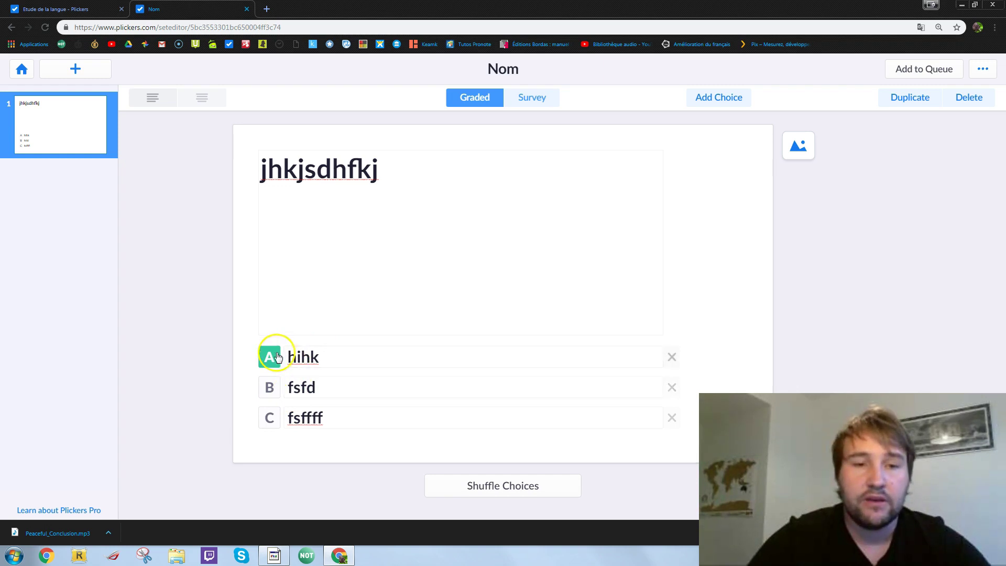
left_click(269, 387)
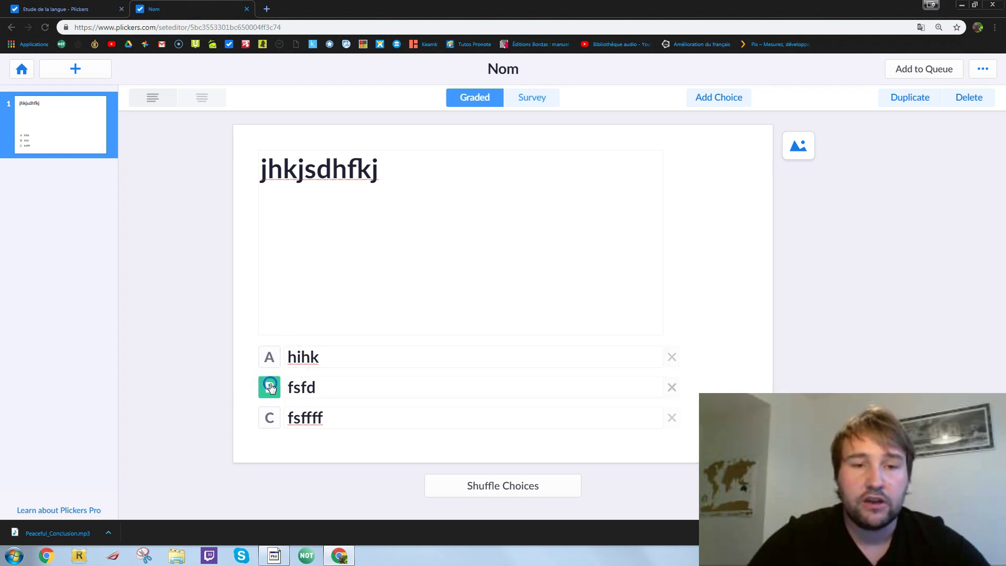
left_click(269, 418)
left_click(271, 359)
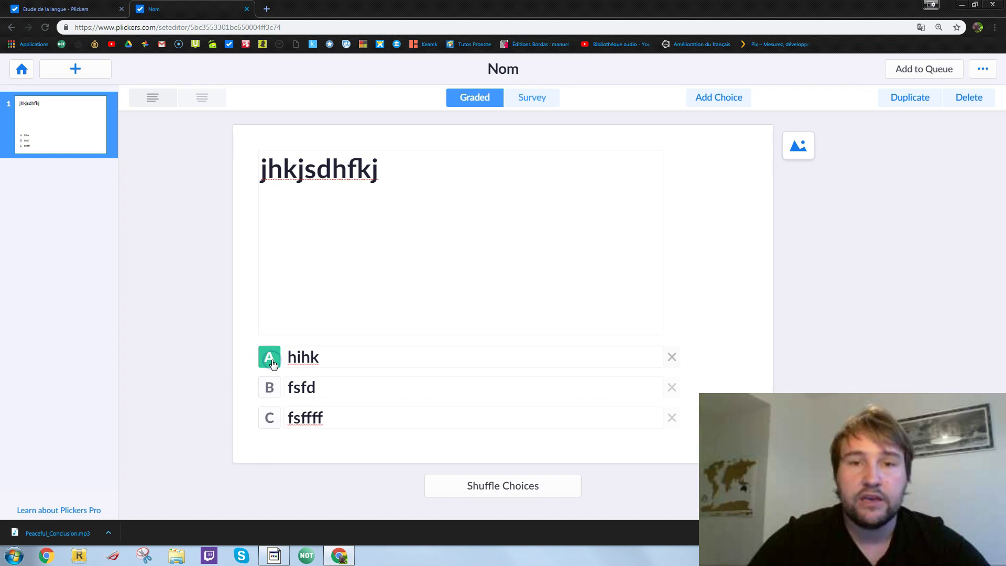
left_click(300, 365)
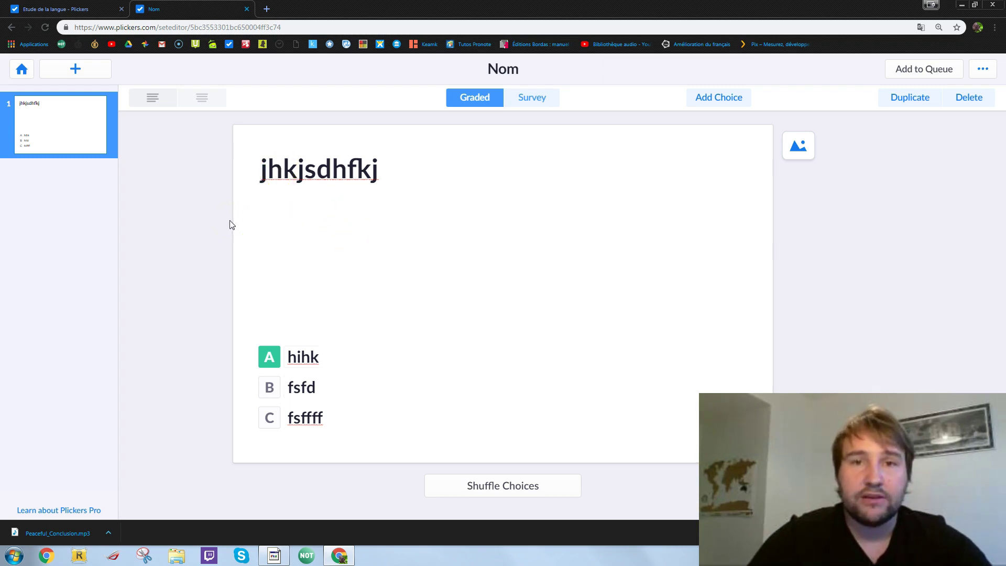
- Add a second question to the set with the text "hkjhkjk"
left_click(75, 70)
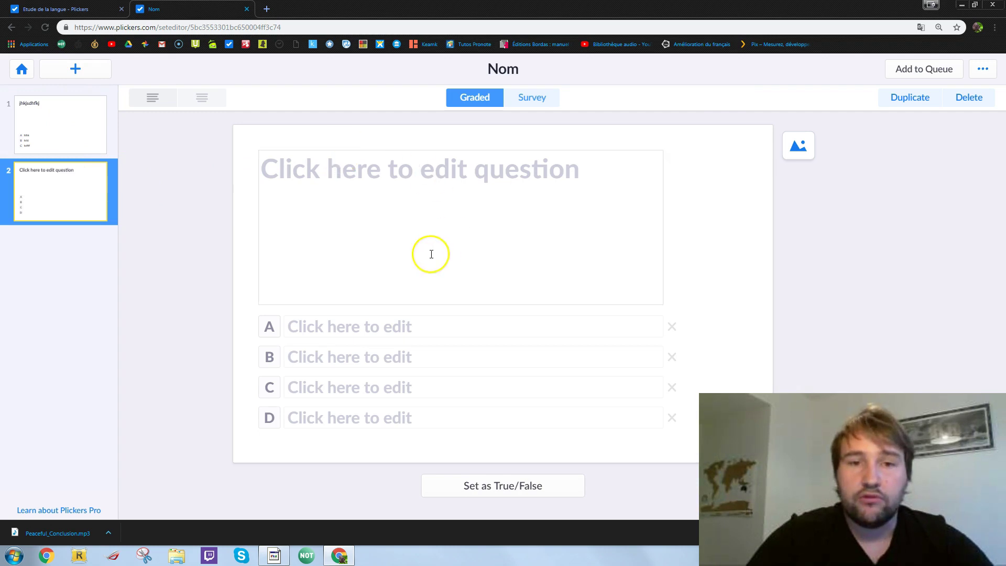
left_click(408, 160)
type("hkjh")
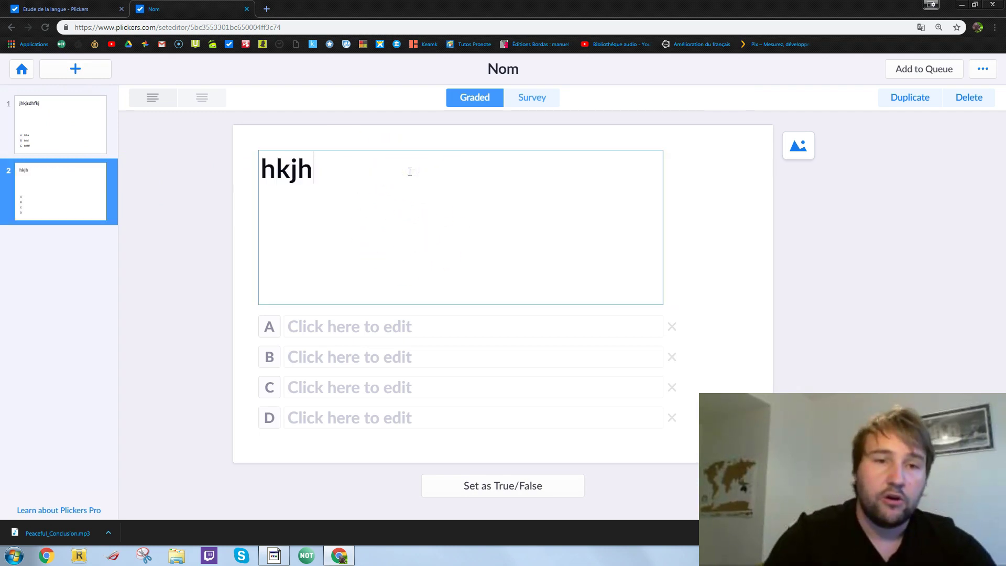
type("kjk")
- Give the second question only three choices, A "fdsfsdf", B "fsdfsd" and C "sfdsdfsdfsdf", with A marked correct
left_click(399, 324)
type("fdsf")
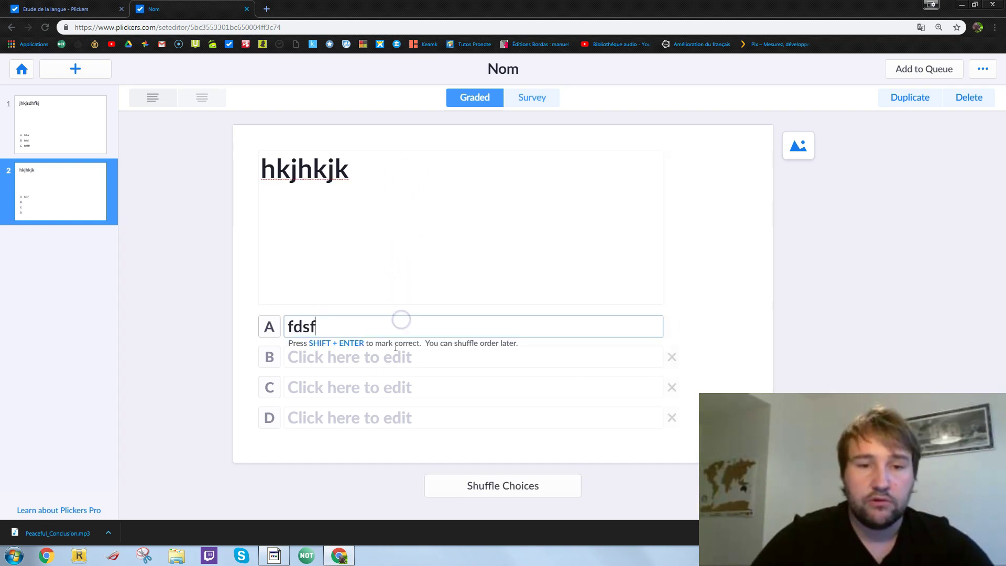
type("sdf")
left_click(394, 359)
type("fsdfsd")
left_click(405, 387)
type("sfdsdfsdfsdf")
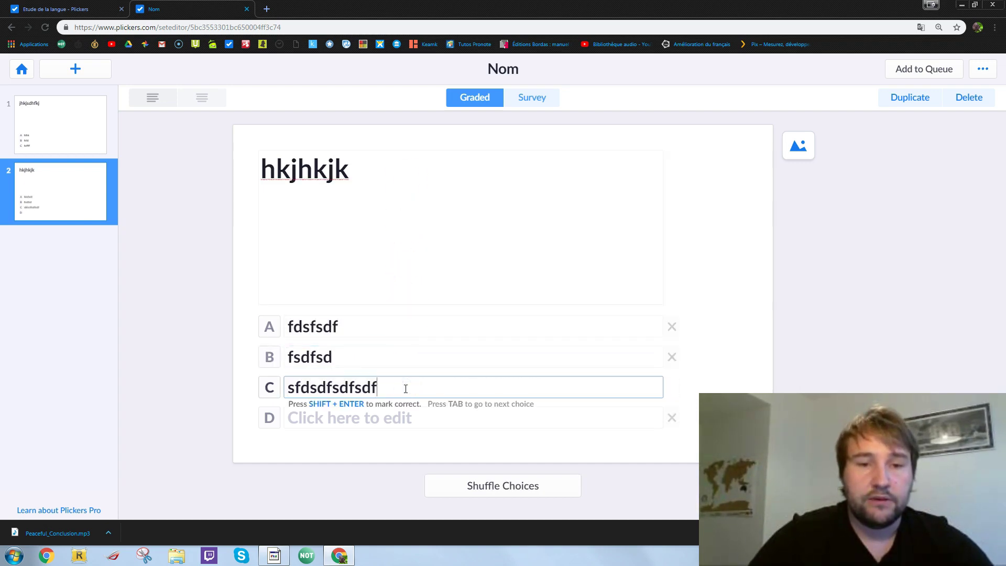
left_click(672, 418)
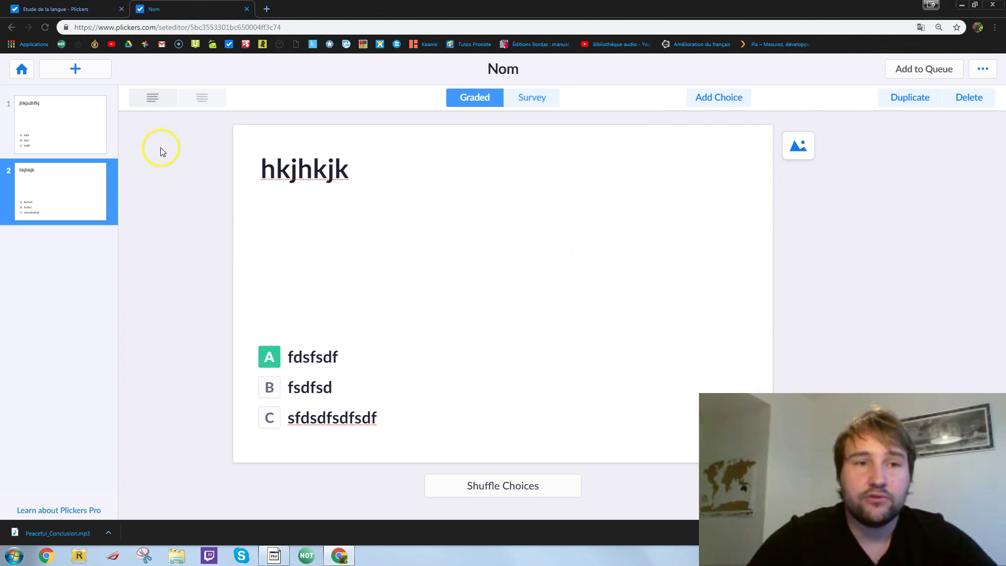
- Add three more blank questions to the set and try to add a sixth one
left_click(92, 74)
left_click(93, 75)
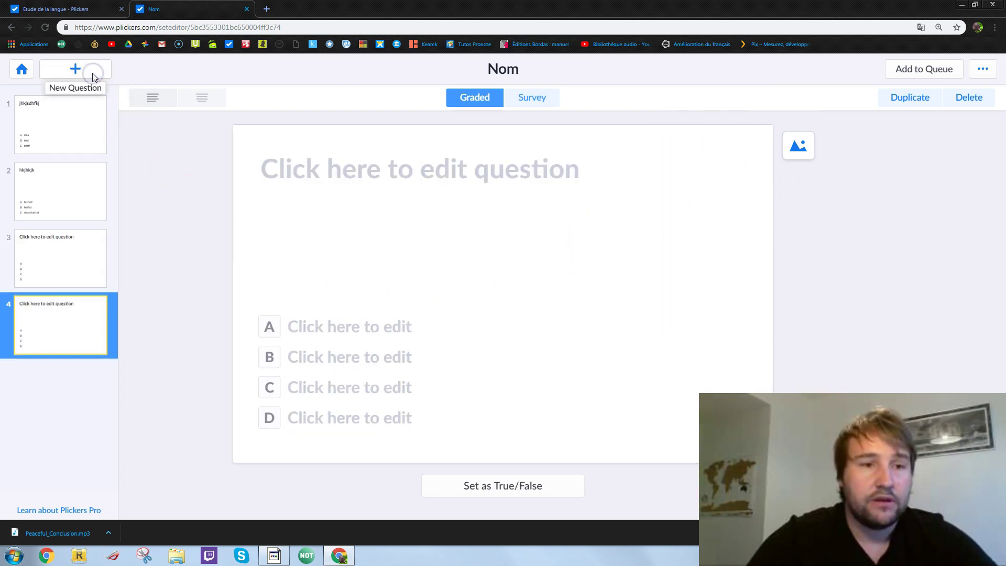
left_click(92, 74)
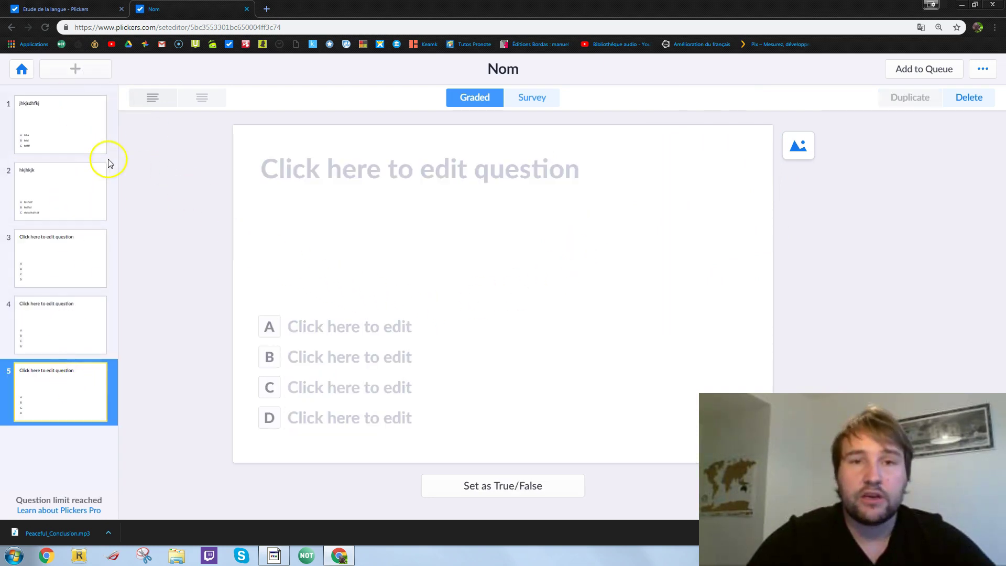
left_click(75, 73)
left_click(76, 72)
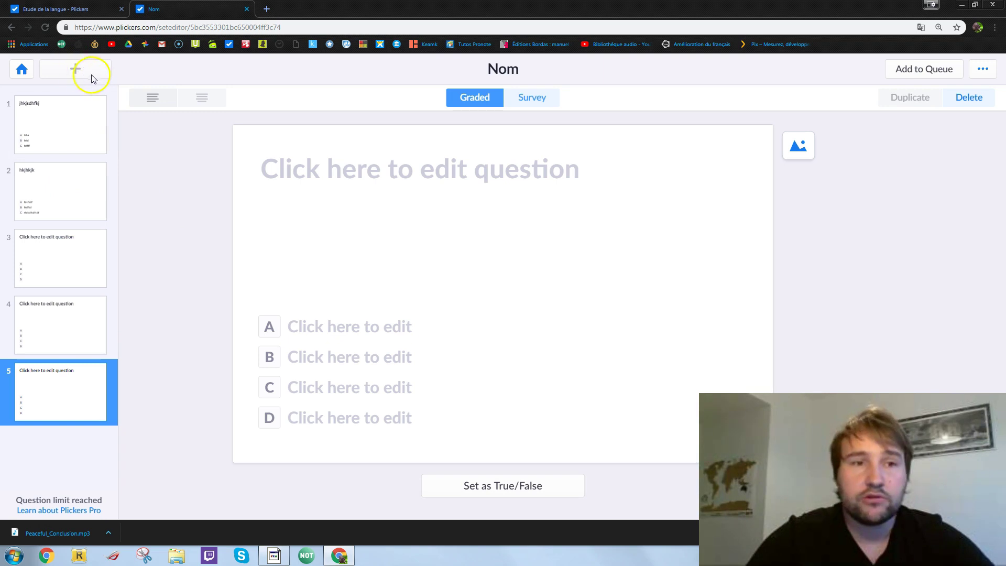
left_click(76, 72)
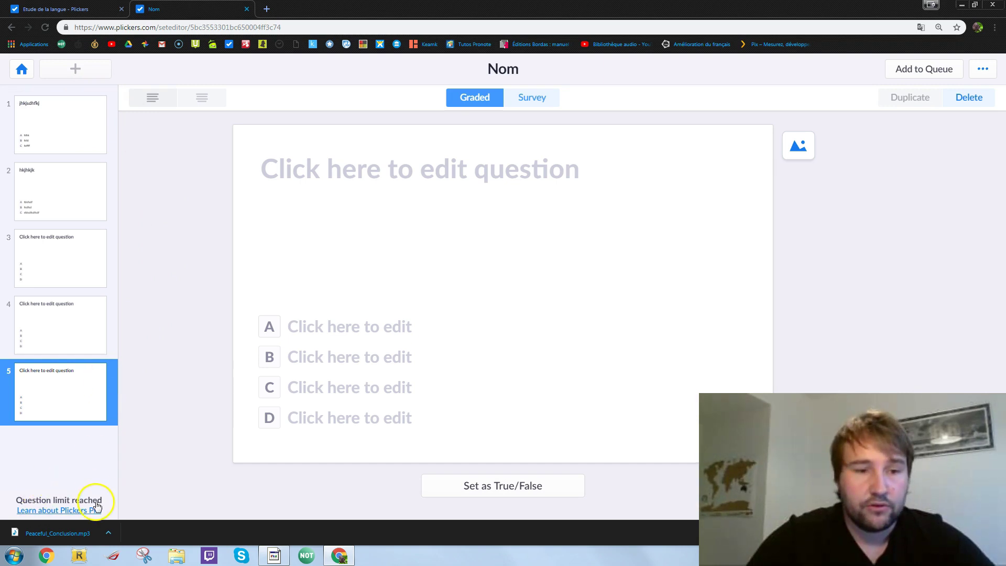
left_click(63, 481)
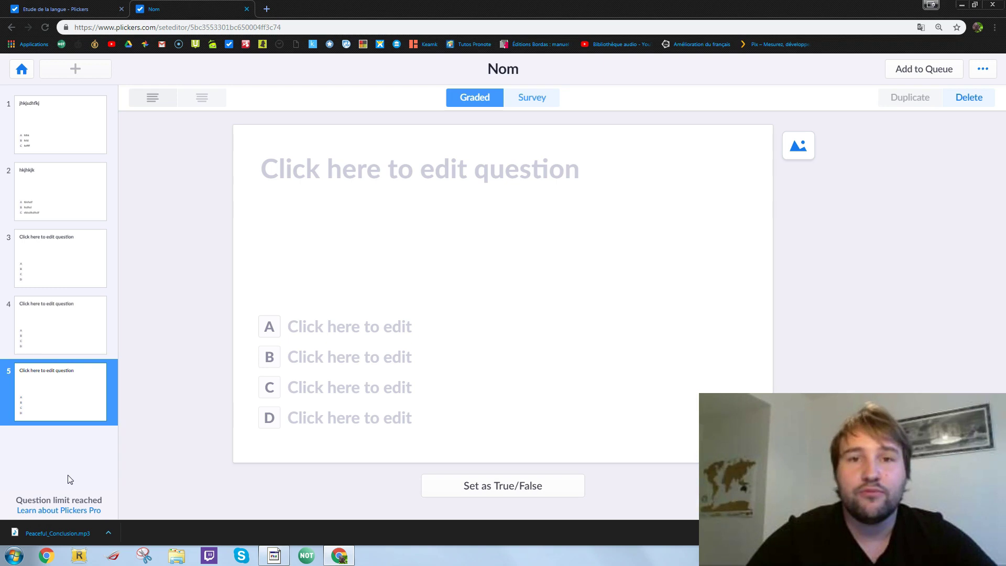
left_click(112, 407)
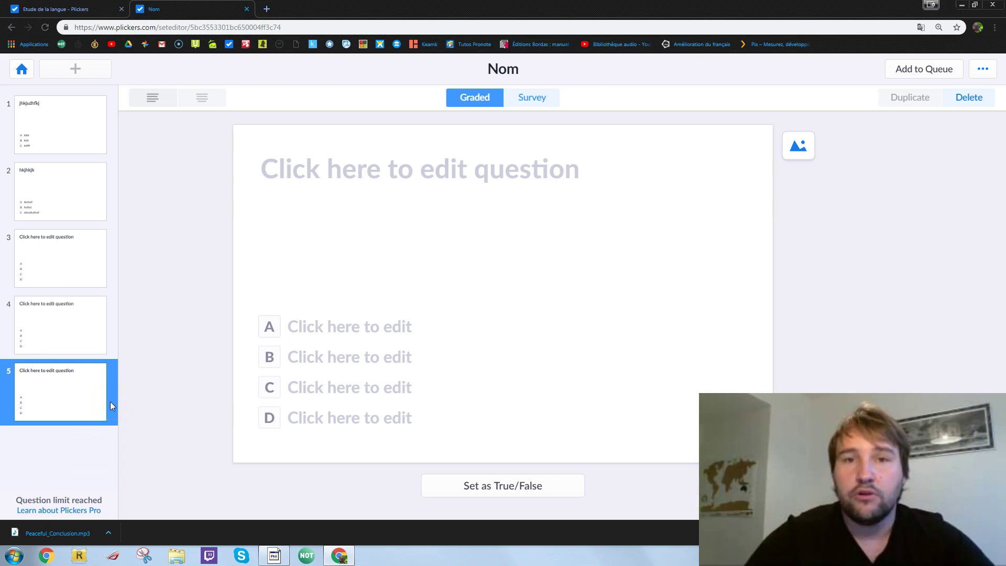
left_click(142, 394)
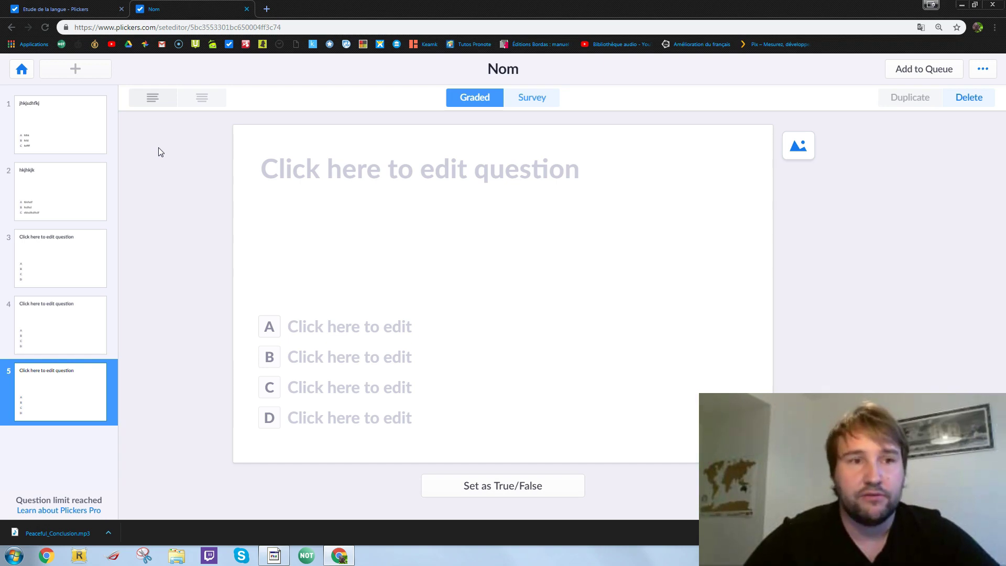
left_click(136, 131)
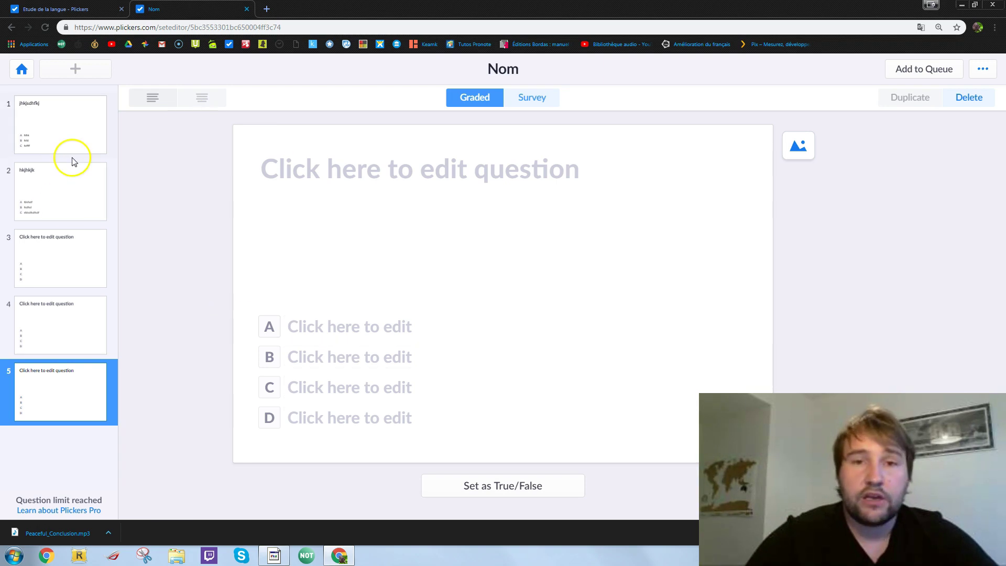
- Rename the question set as "Test"
left_click(513, 69)
double_click(515, 69)
type("Test")
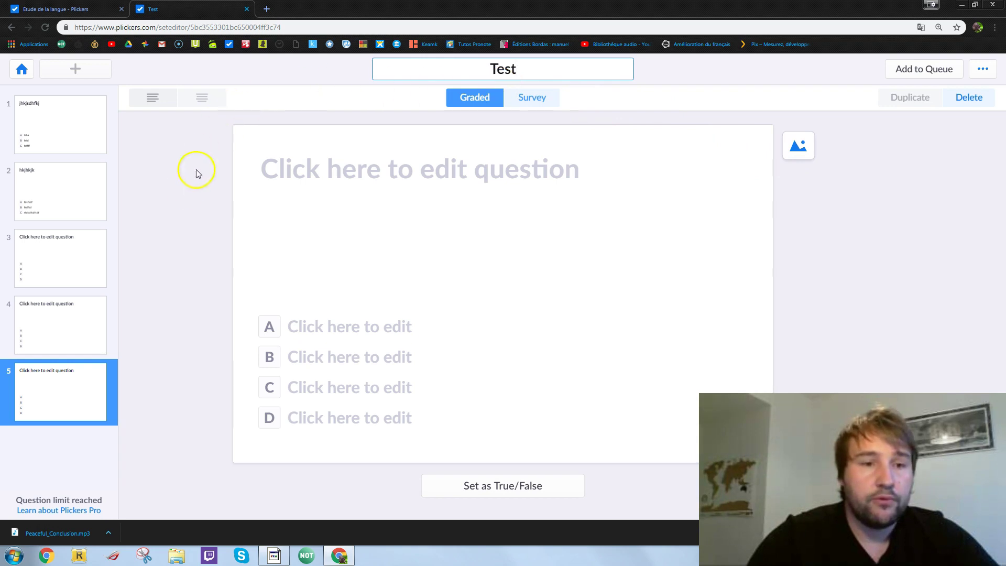
- Shuffle the answer choices of the second question, "hkjhkjk", three times
left_click_drag(69, 332, 45, 296)
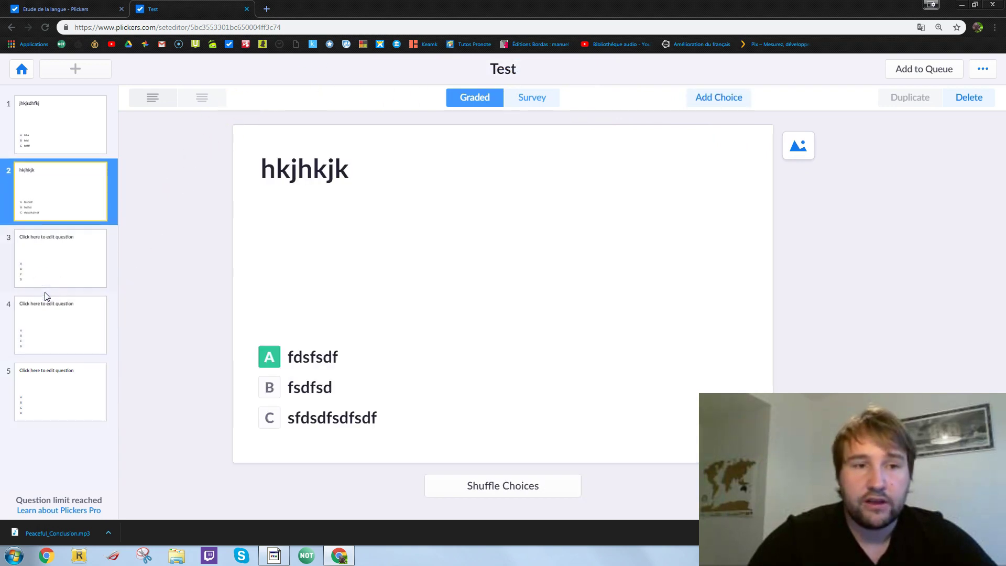
left_click(501, 490)
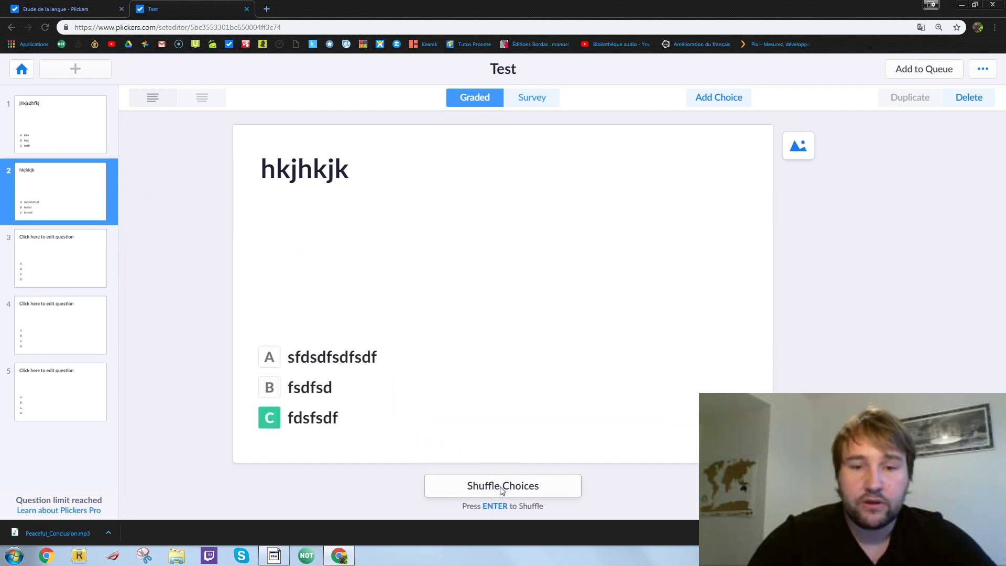
left_click(502, 490)
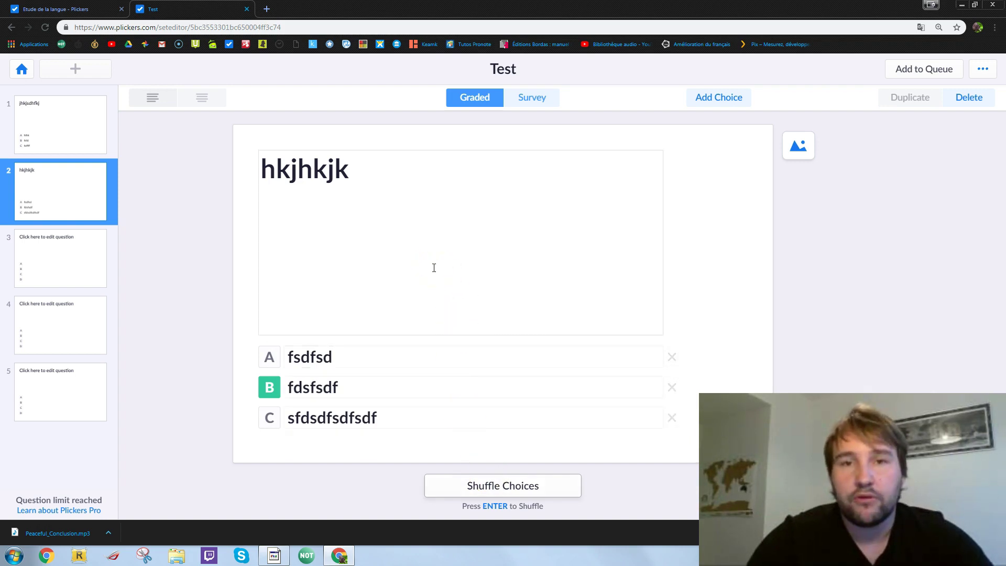
left_click(500, 485)
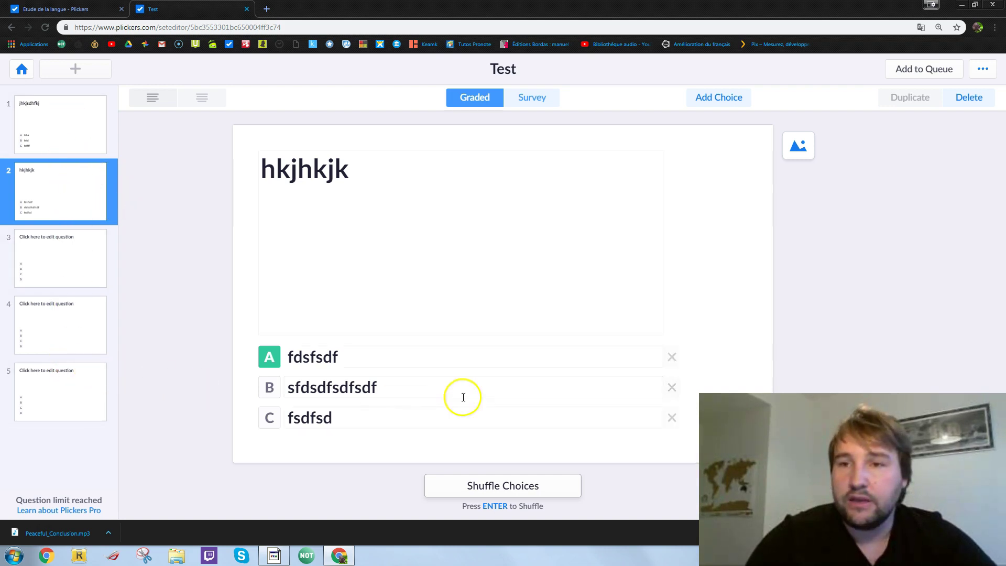
- Check which classes the Test set can be queued for, and close the list
left_click(908, 70)
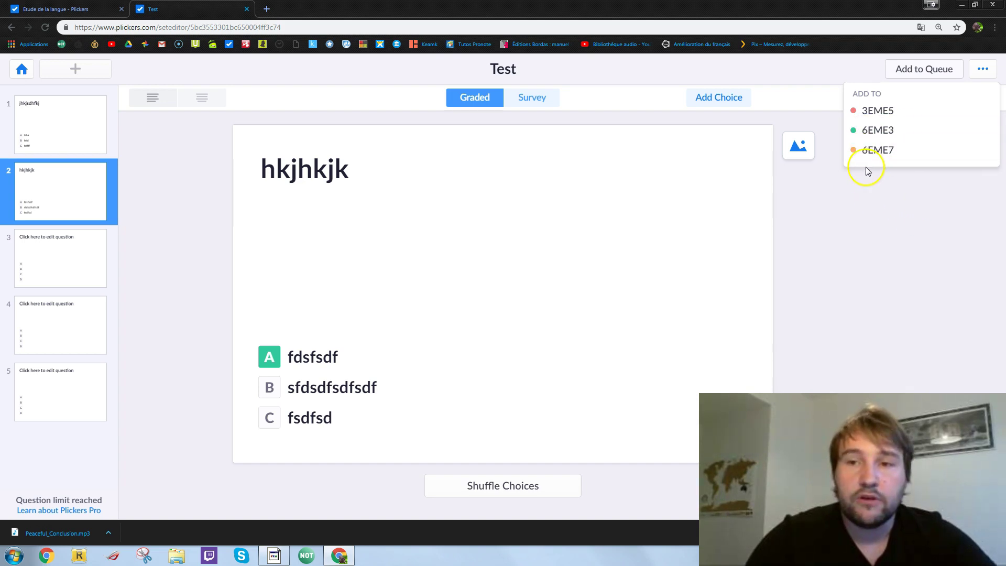
left_click(887, 131)
left_click(910, 218)
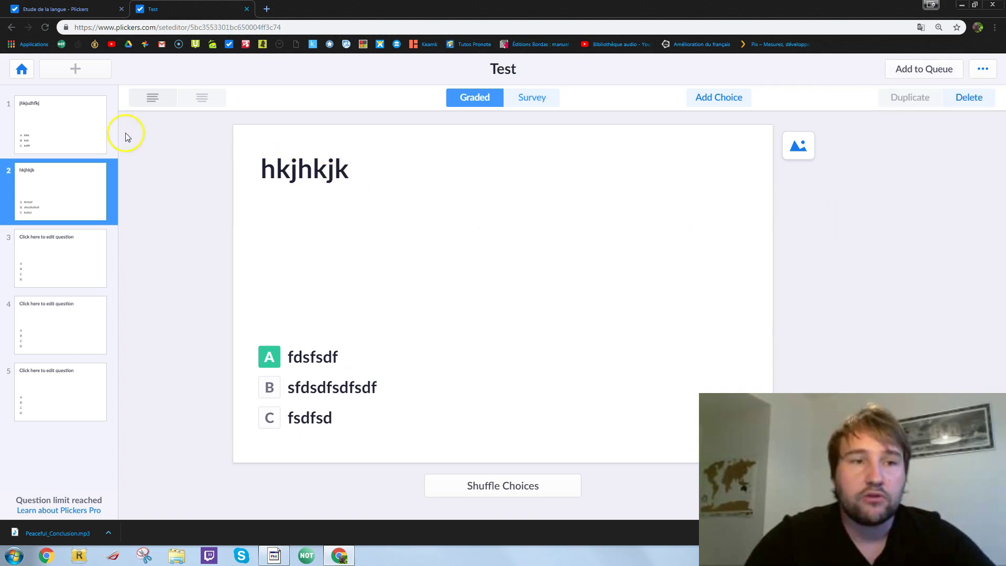
- Leave the set editor and open the Etude de la langue folder inside the library's 6e folder
left_click(22, 70)
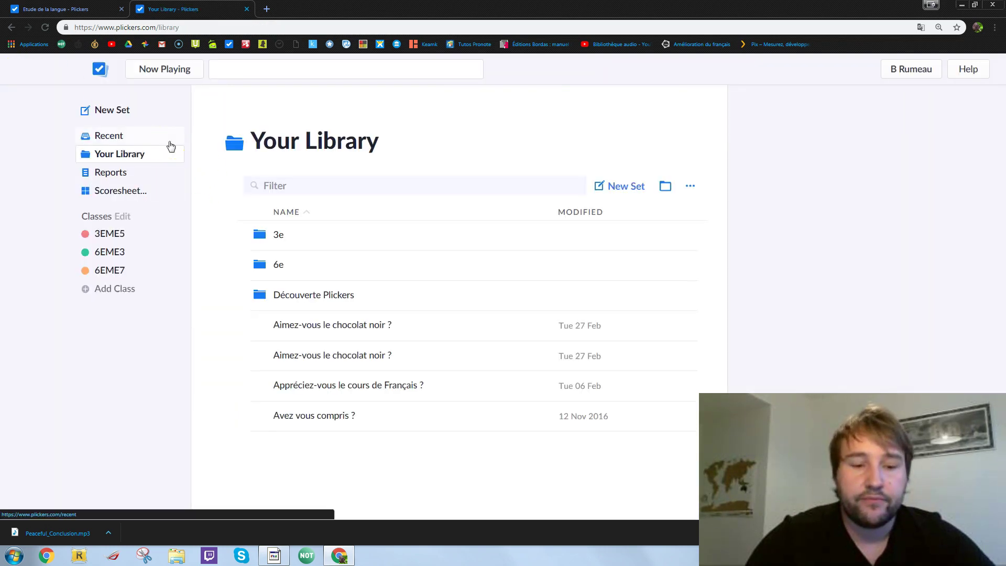
left_click(263, 156)
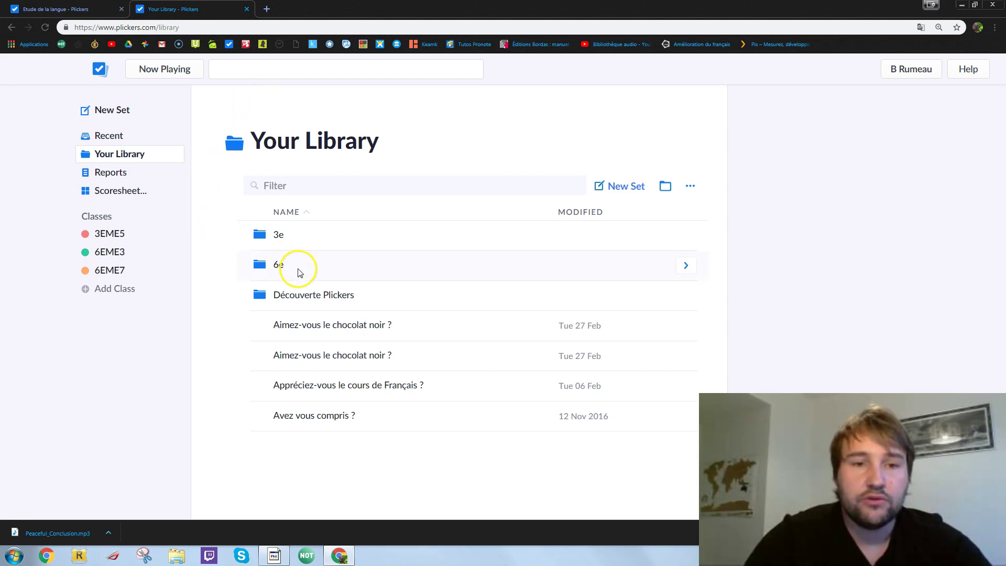
double_click(279, 264)
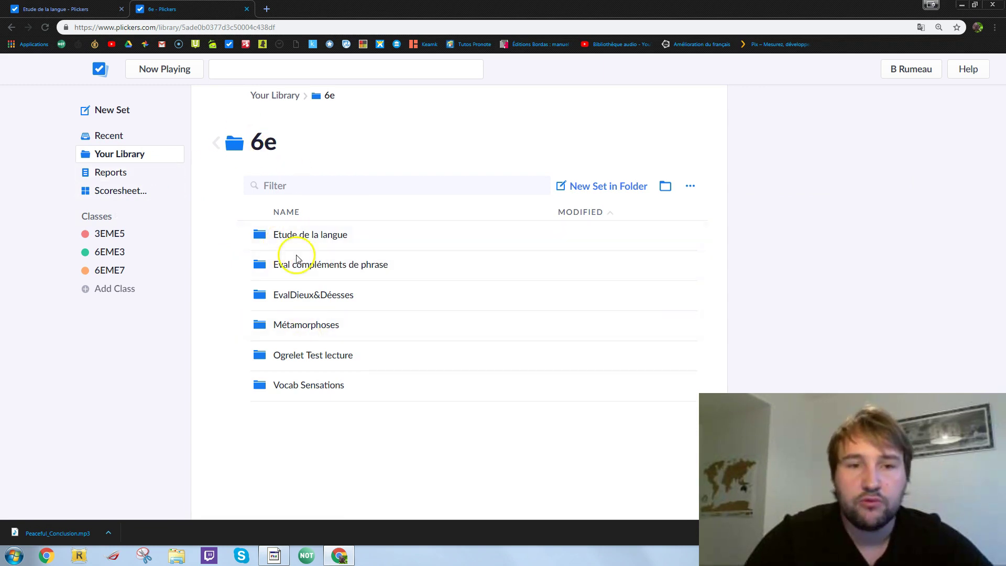
double_click(298, 237)
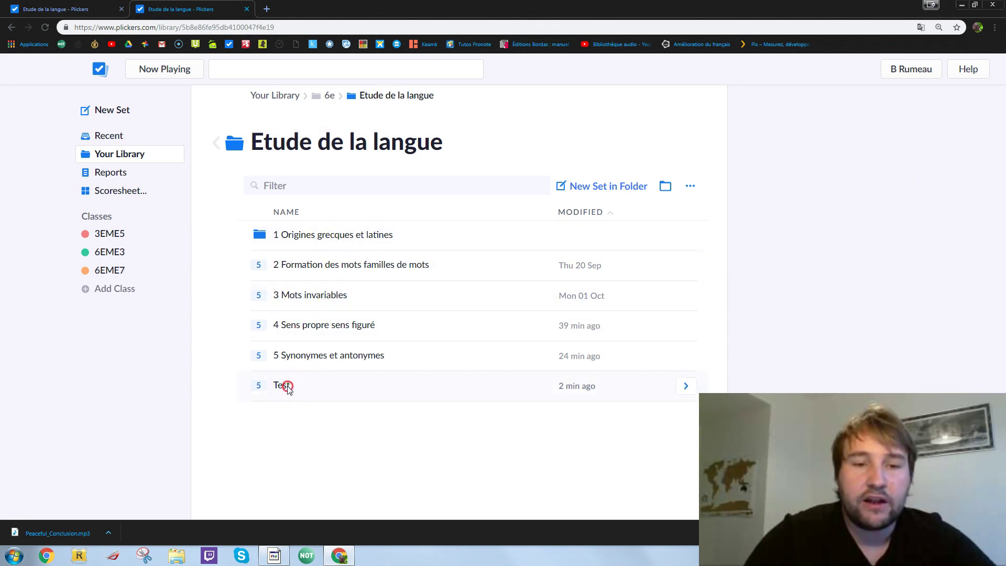
- View the actions available for the Test set in the folder, and dismiss them
right_click(289, 385)
mouse_move(360, 283)
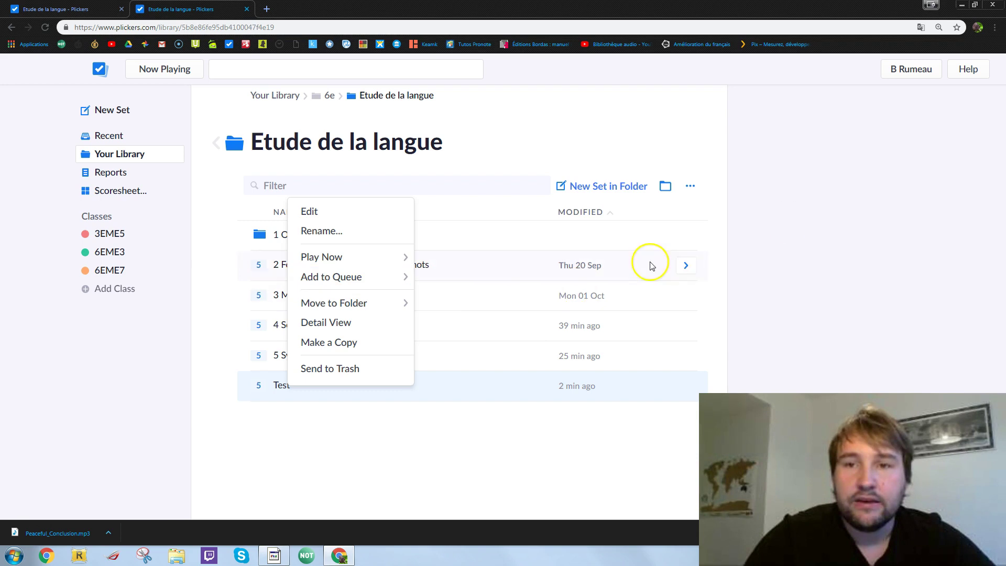
left_click(857, 176)
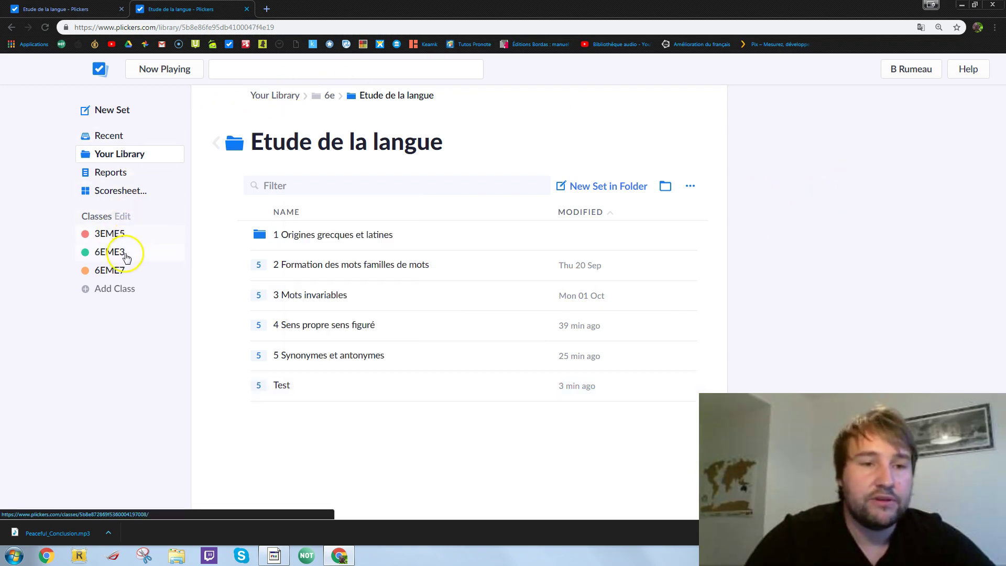
- View the student list of class 6EME7 and return to the class page
left_click(113, 271)
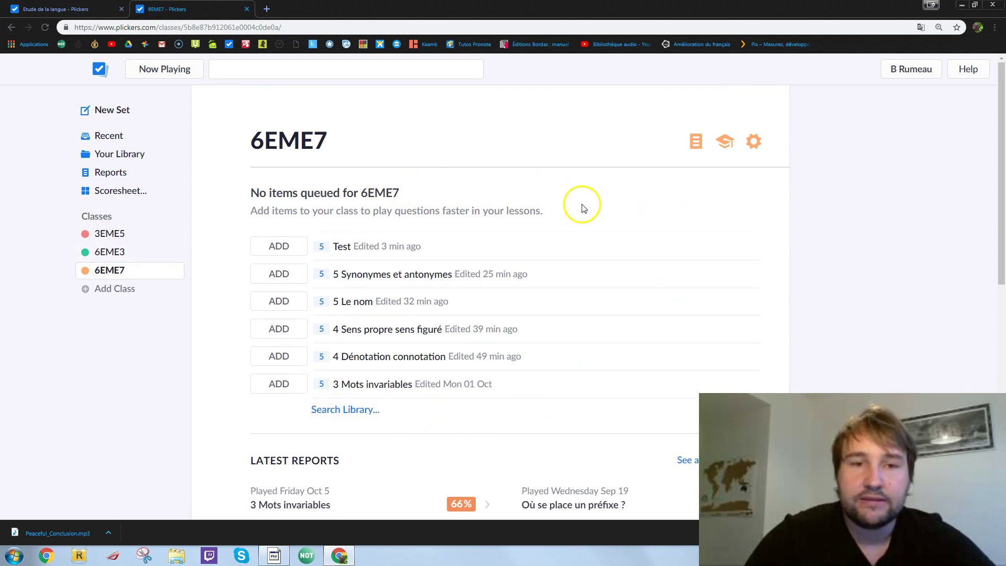
left_click(728, 146)
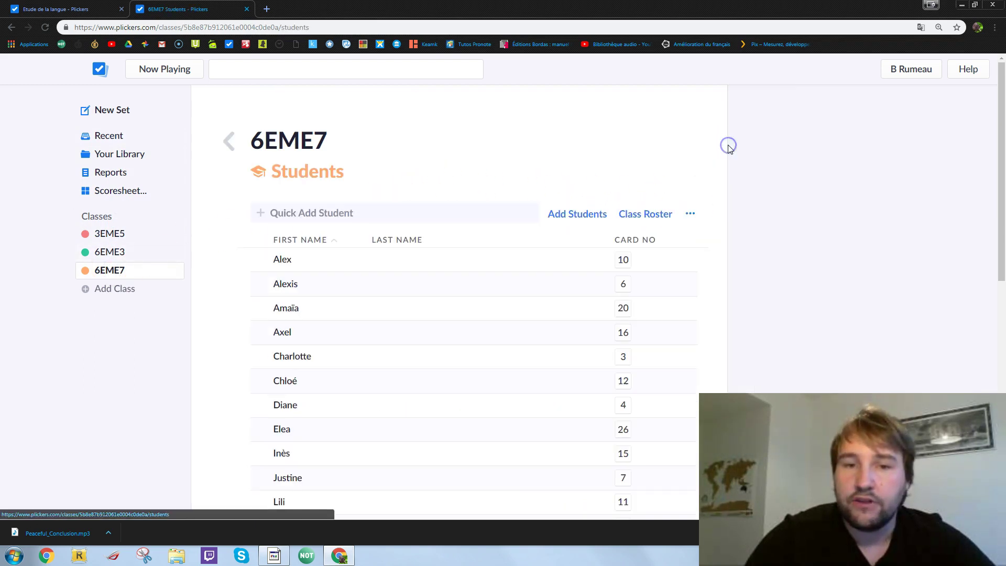
left_click(118, 272)
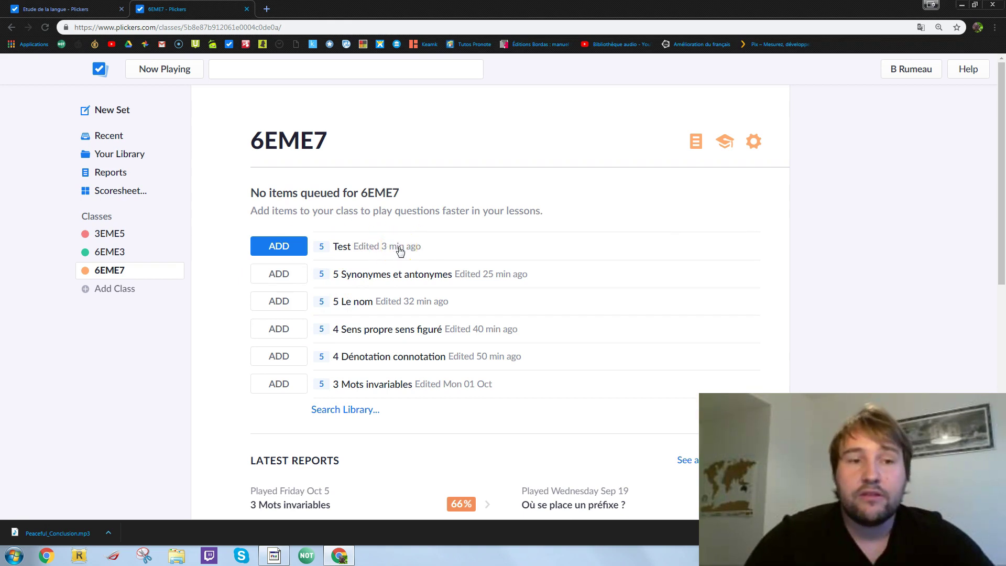
- Look at the queues of the other classes, 6EME3 and 3EME5
left_click(122, 253)
left_click(128, 236)
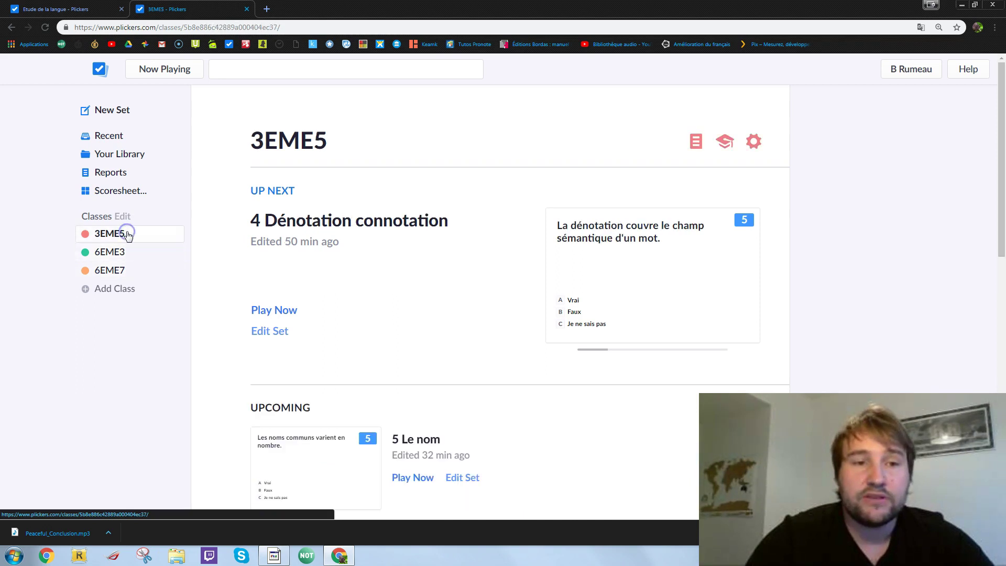
left_click(125, 252)
- Return to class 6EME7 and add the Test set to its queue
left_click(127, 269)
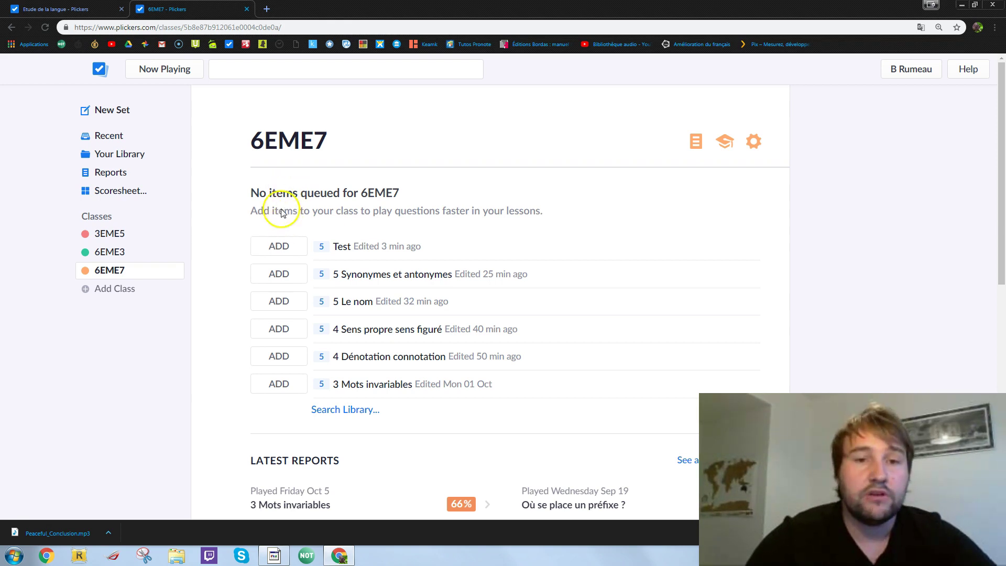
left_click(274, 248)
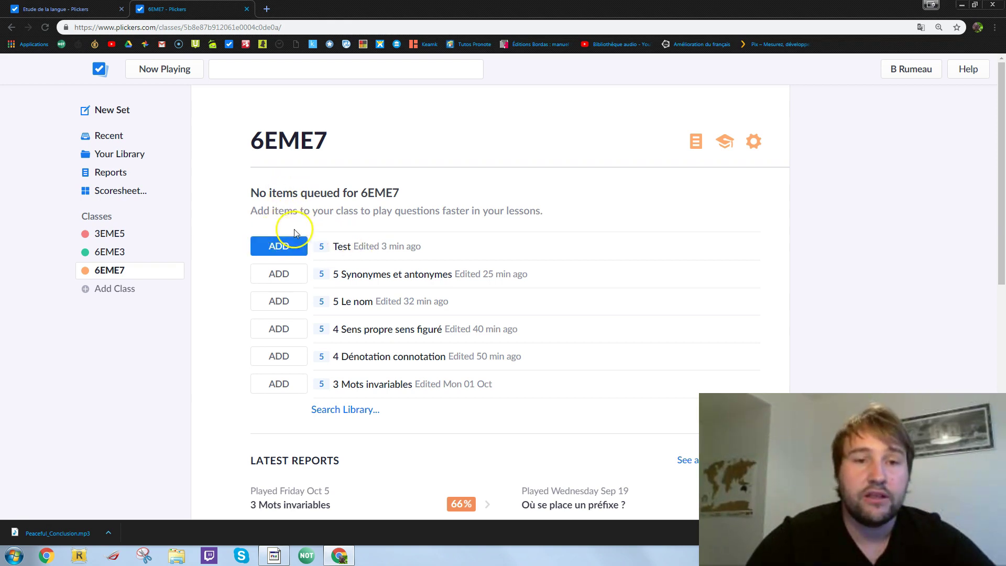
left_click(279, 246)
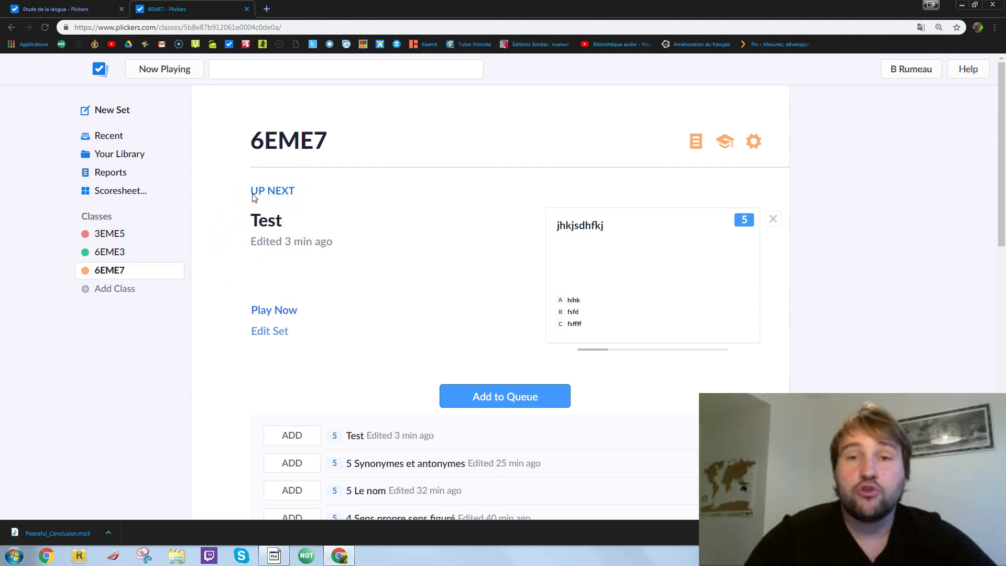
- Add the sets "4 Sens propre sens figuré" and "5 Synonymes et antonymes" to the 6EME7 queue
scroll(356, 213, "down", 1)
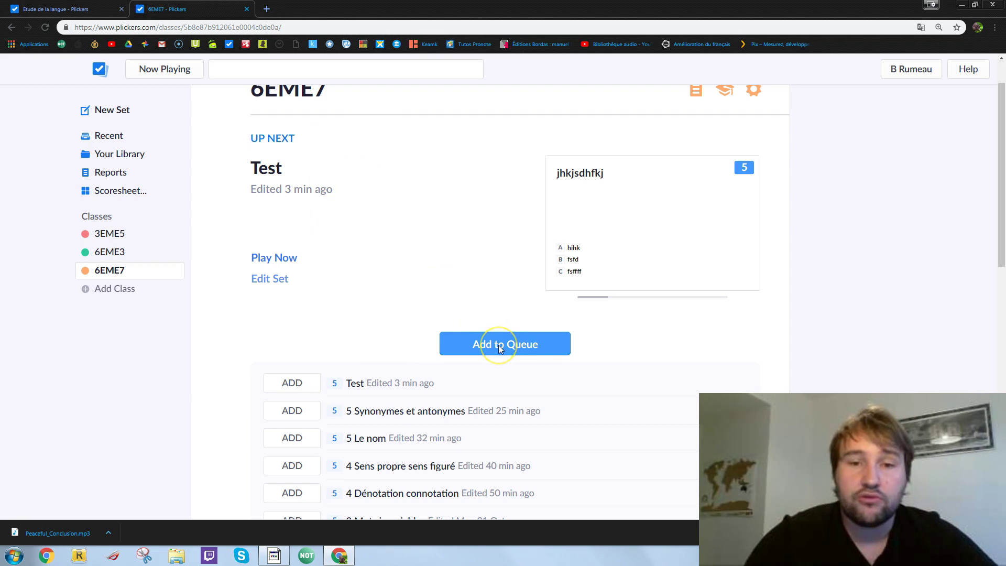
scroll(498, 345, "down", 3)
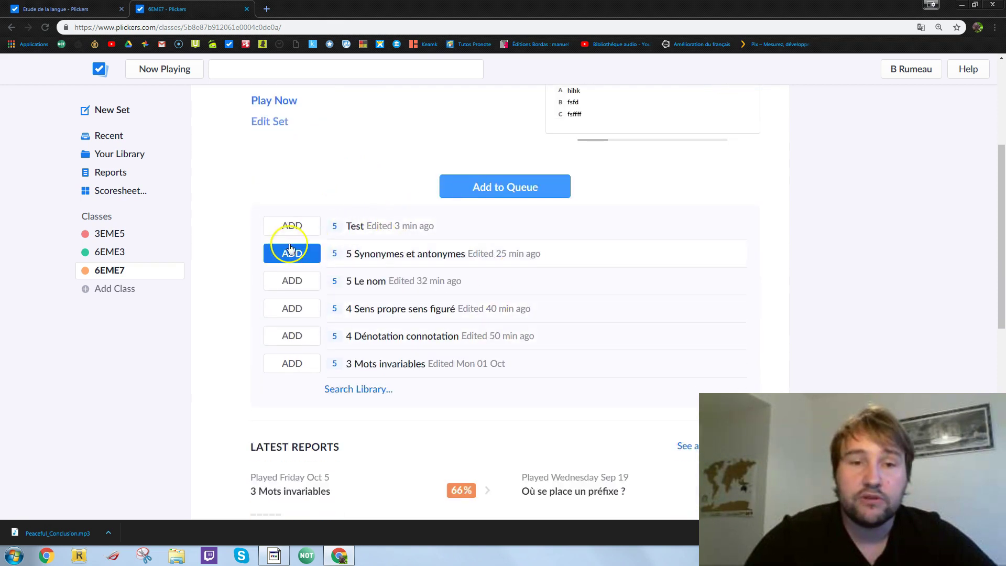
left_click(293, 310)
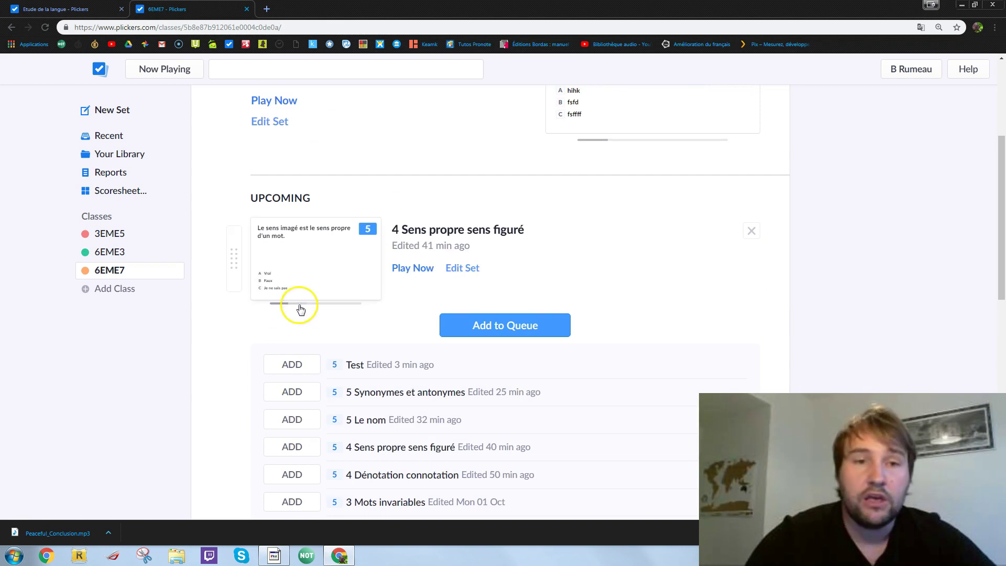
scroll(300, 309, "down", 3)
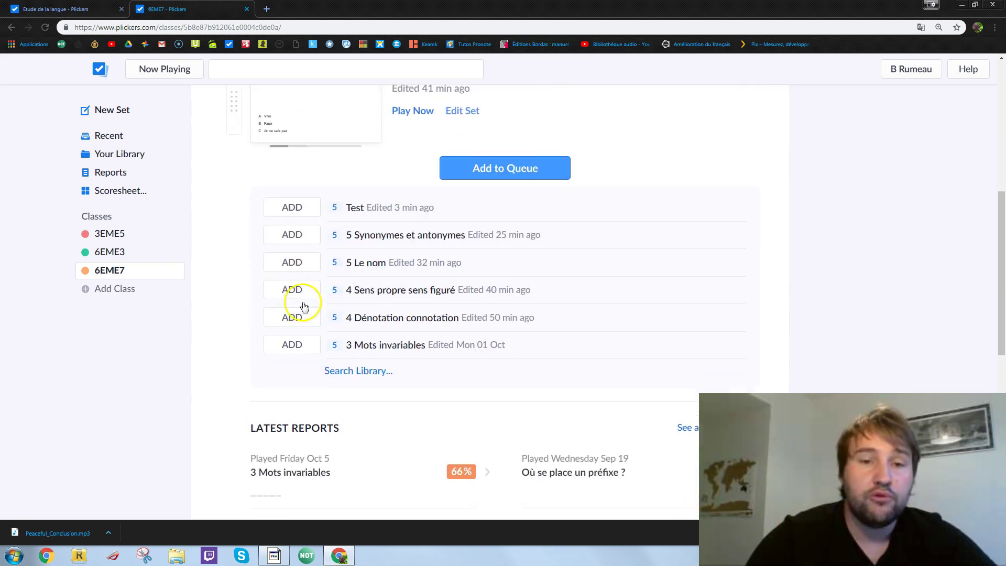
left_click(308, 239)
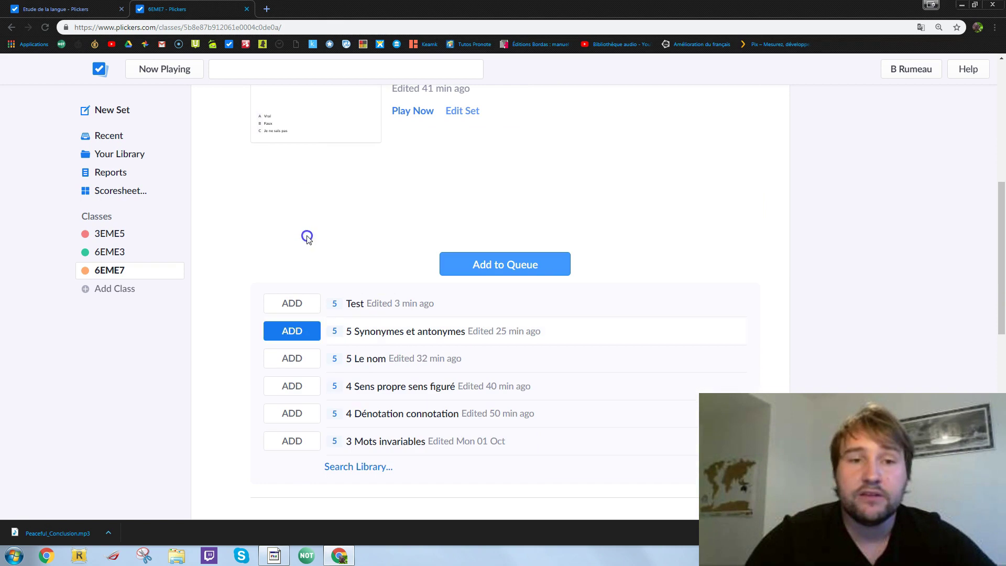
scroll(329, 261, "up", 3)
scroll(330, 262, "up", 5)
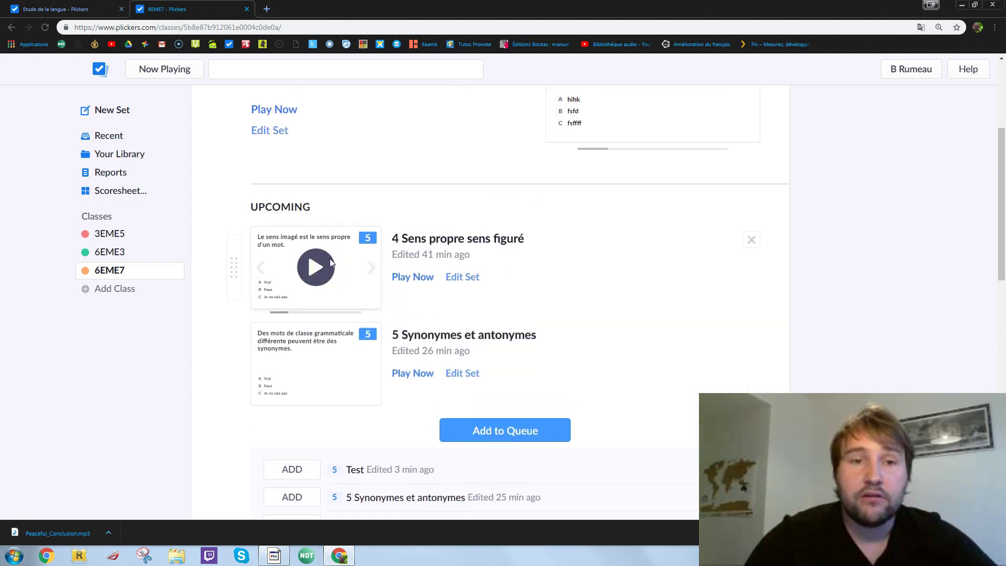
- Review the next and upcoming sets in the 6EME7 queue
left_click(114, 270)
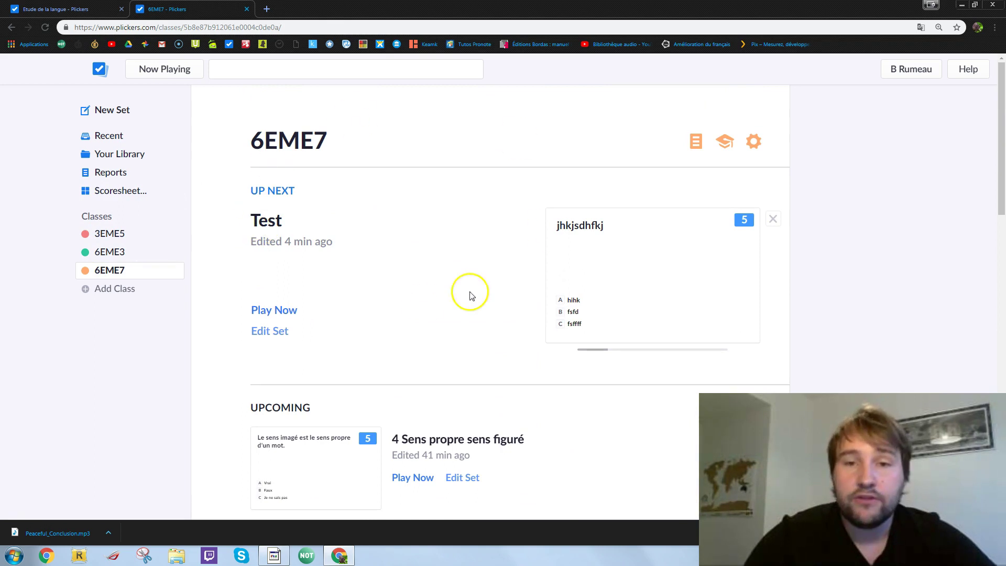
scroll(379, 197, "down", 5)
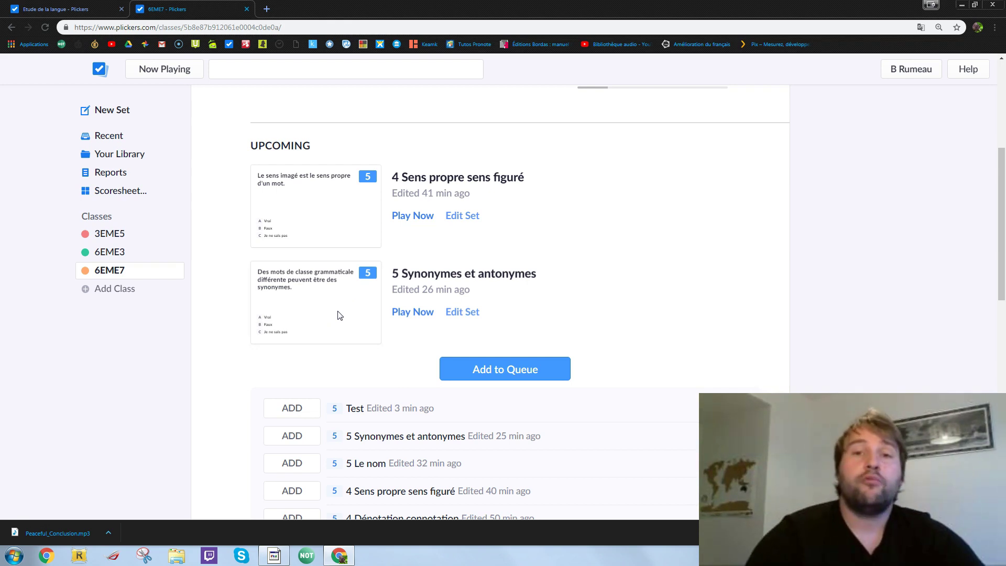
scroll(320, 288, "up", 5)
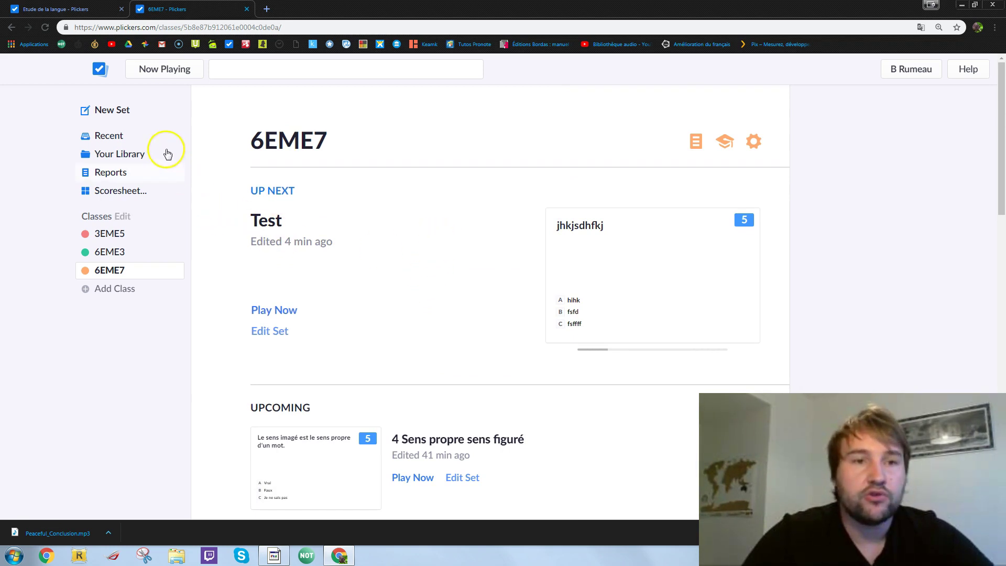
- Open the Now Playing view and examine its display options for graph, incorrect choice color, answer display and response counts
left_click(171, 73)
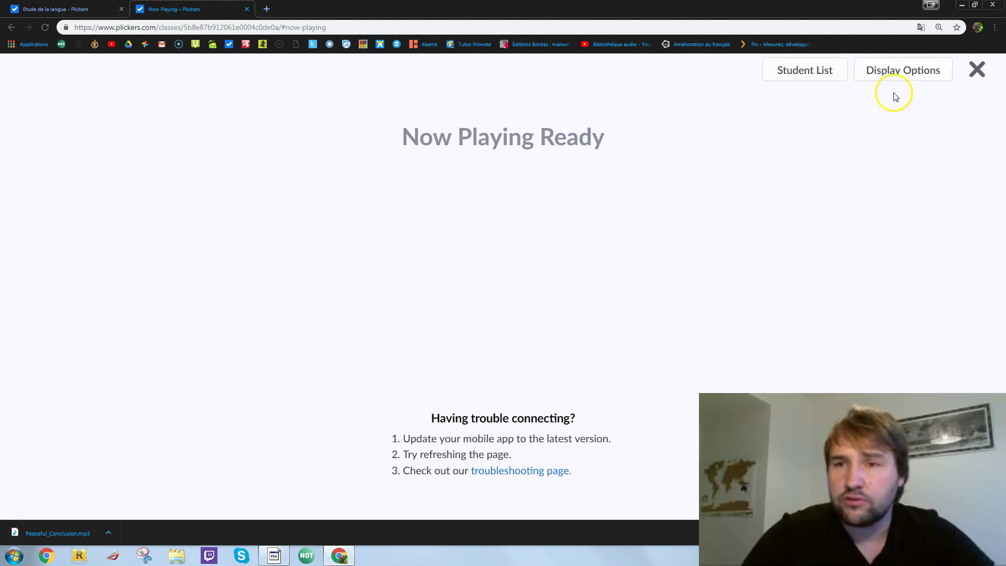
left_click(901, 70)
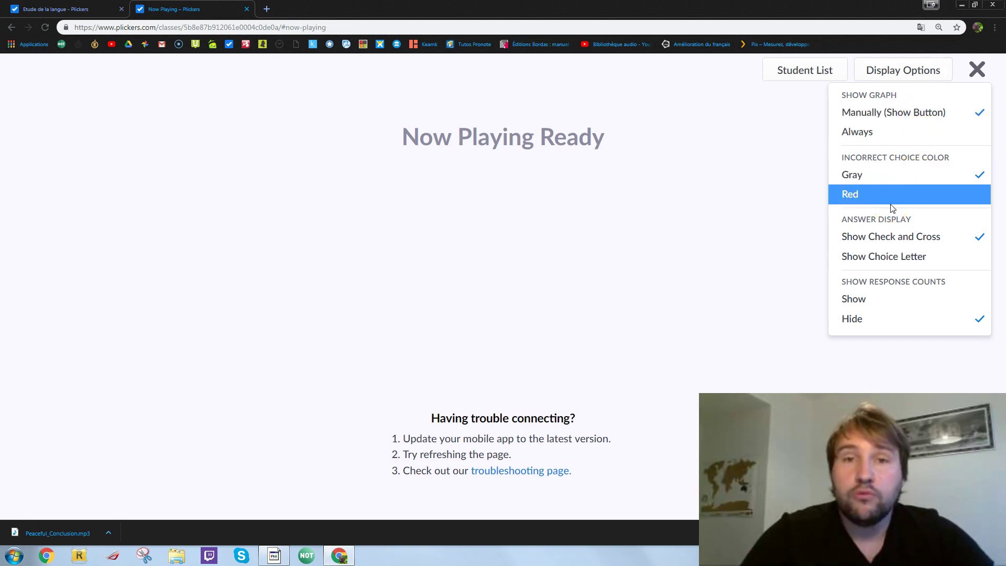
left_click(899, 256)
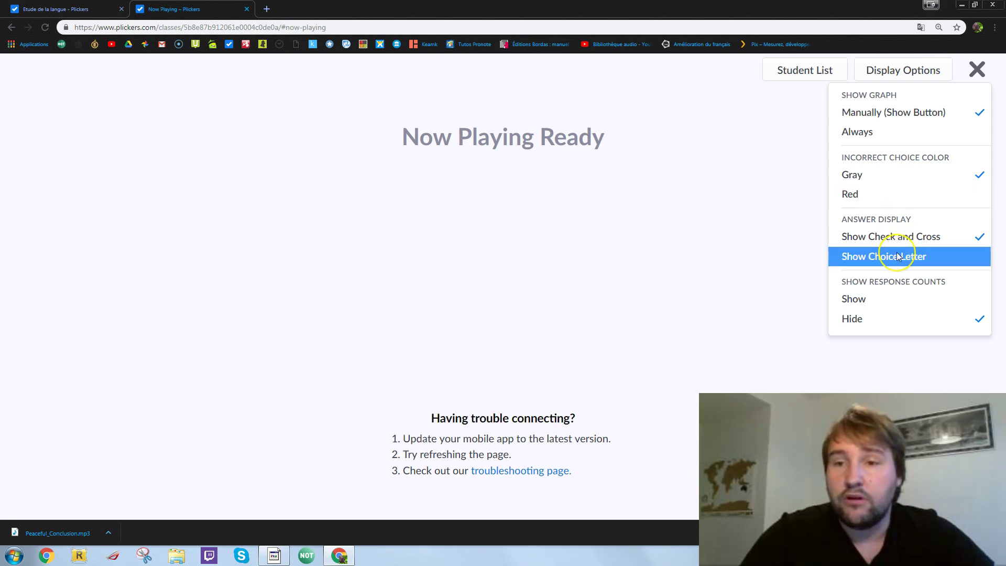
left_click(884, 198)
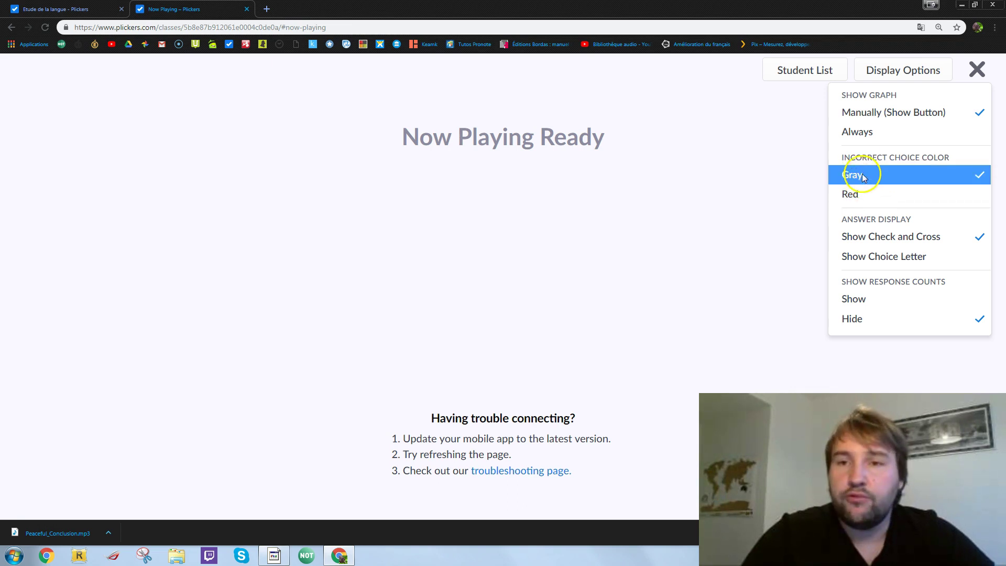
- Examine the student list options for display timing, sorting, card numbers and individual responses, and close the Now Playing view
left_click(793, 73)
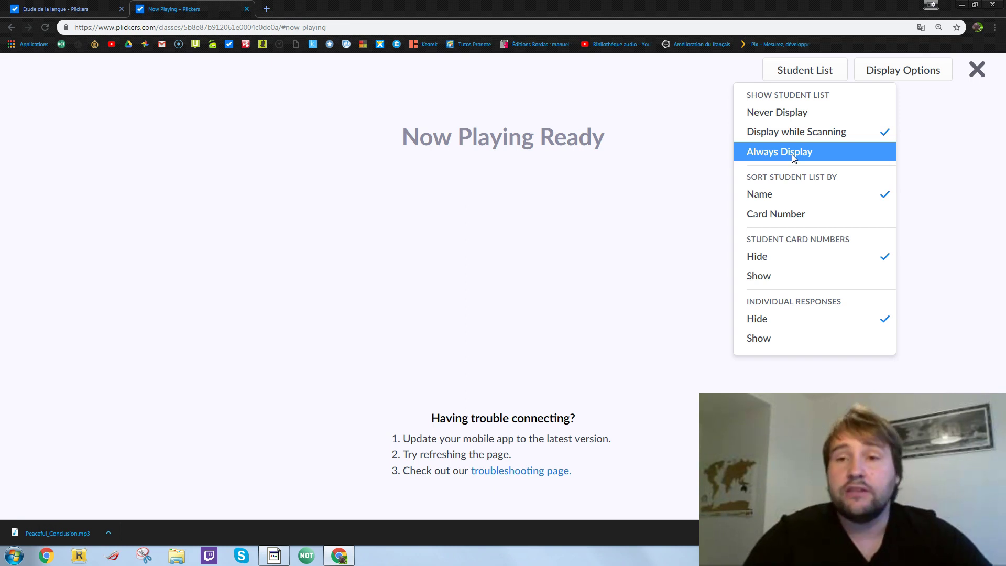
left_click(812, 134)
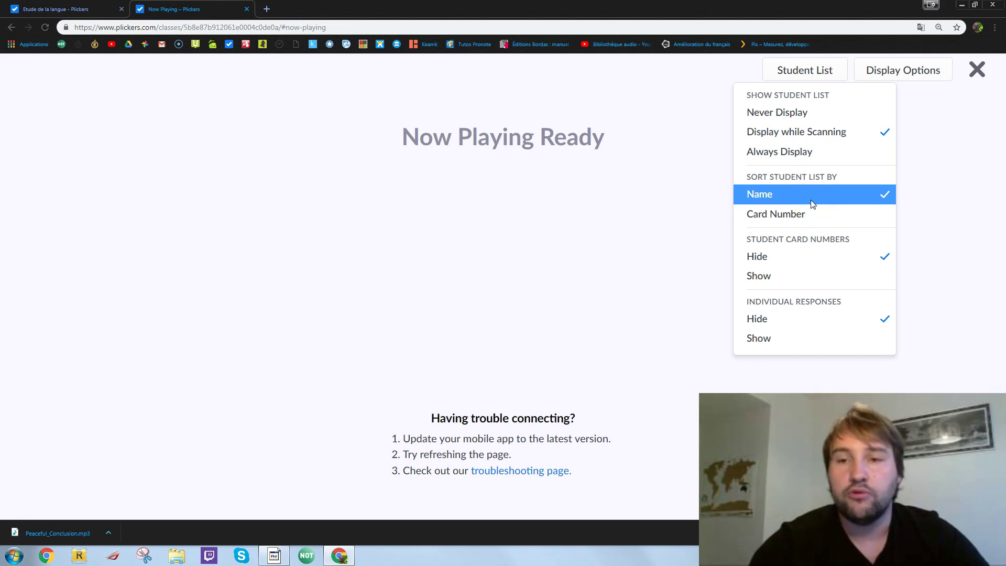
left_click(806, 218)
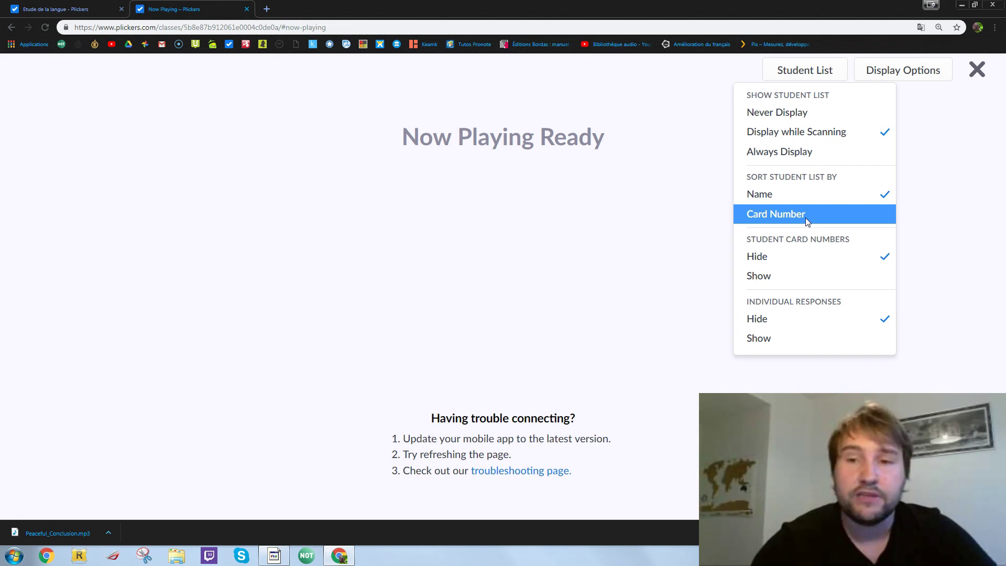
left_click(814, 252)
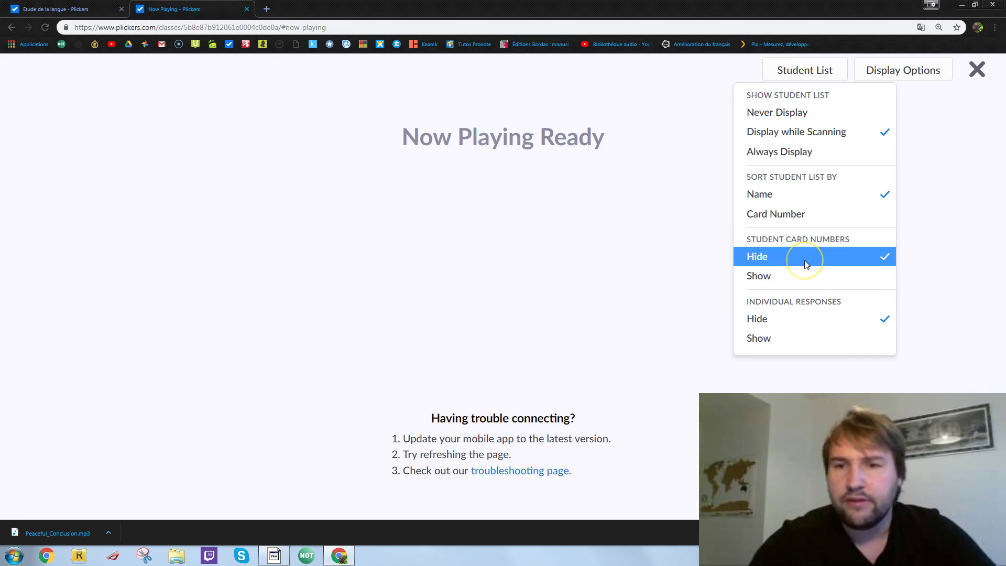
left_click(814, 320)
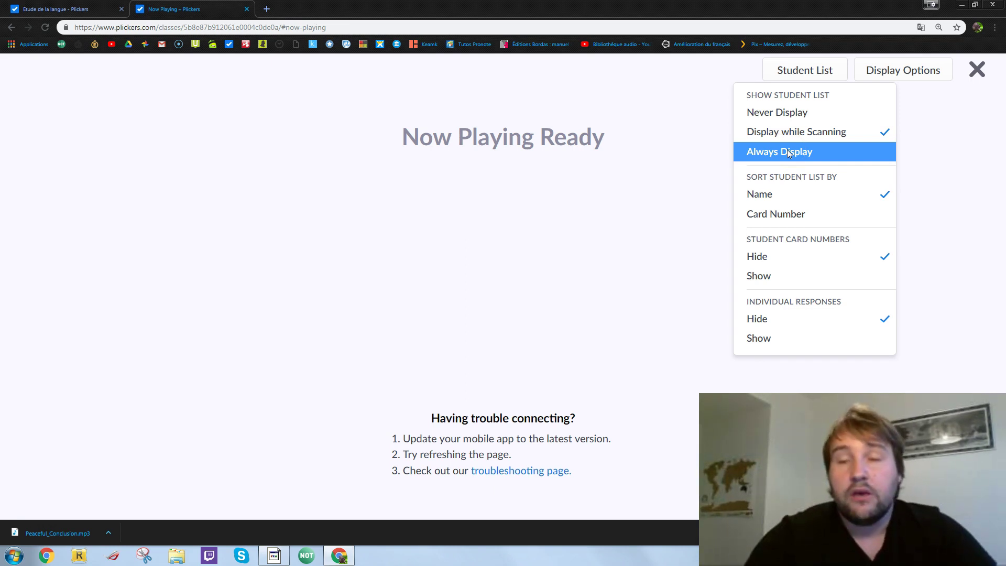
left_click(839, 131)
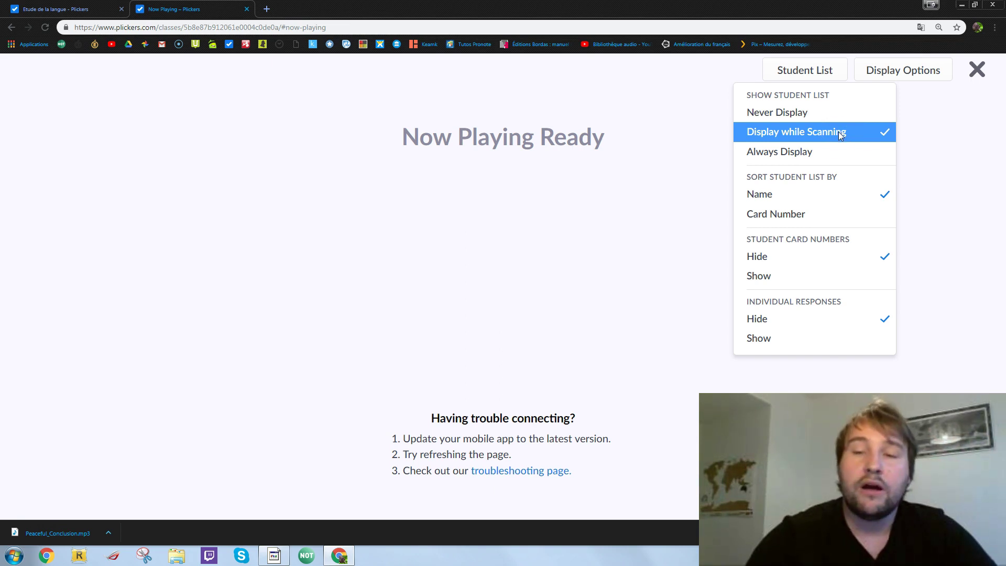
left_click(799, 153)
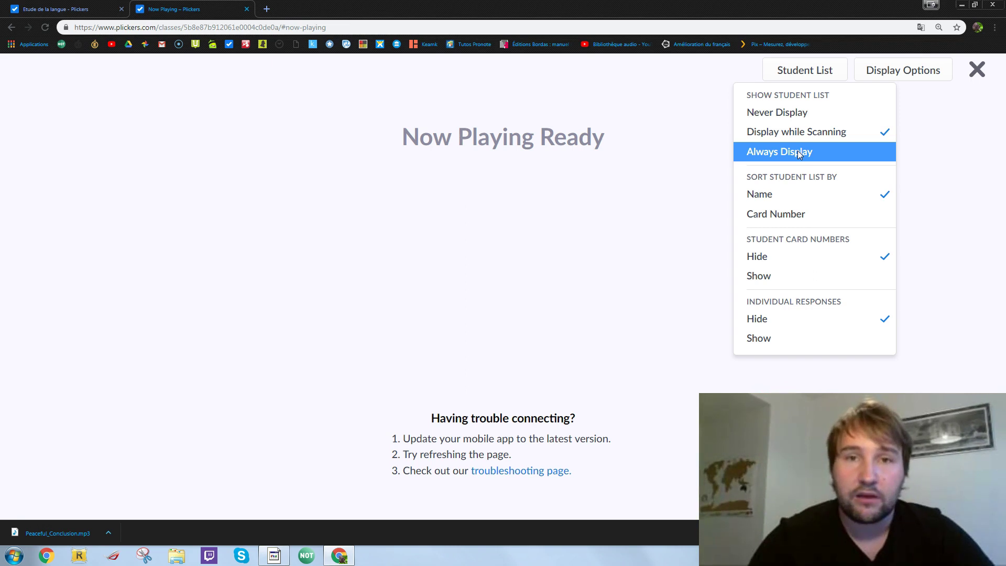
left_click(799, 153)
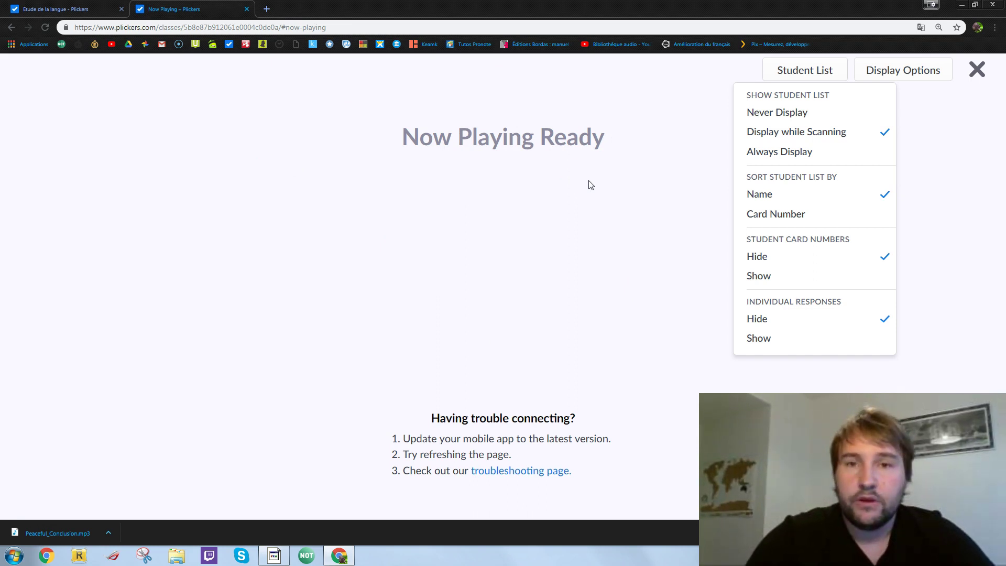
left_click(978, 71)
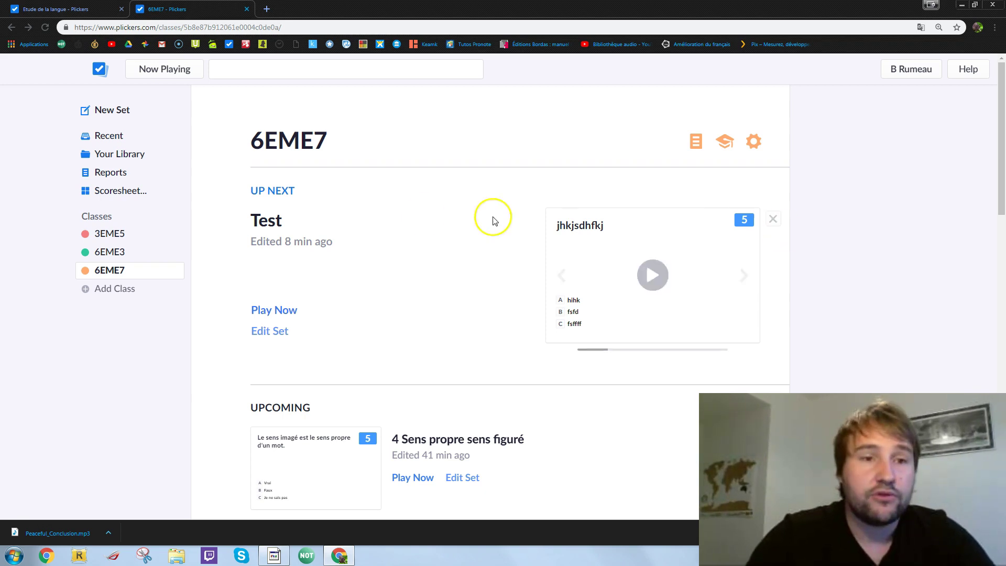
- Open the Scoresheet, dismiss the page translation offer and show the results for class 6EME7
left_click(129, 194)
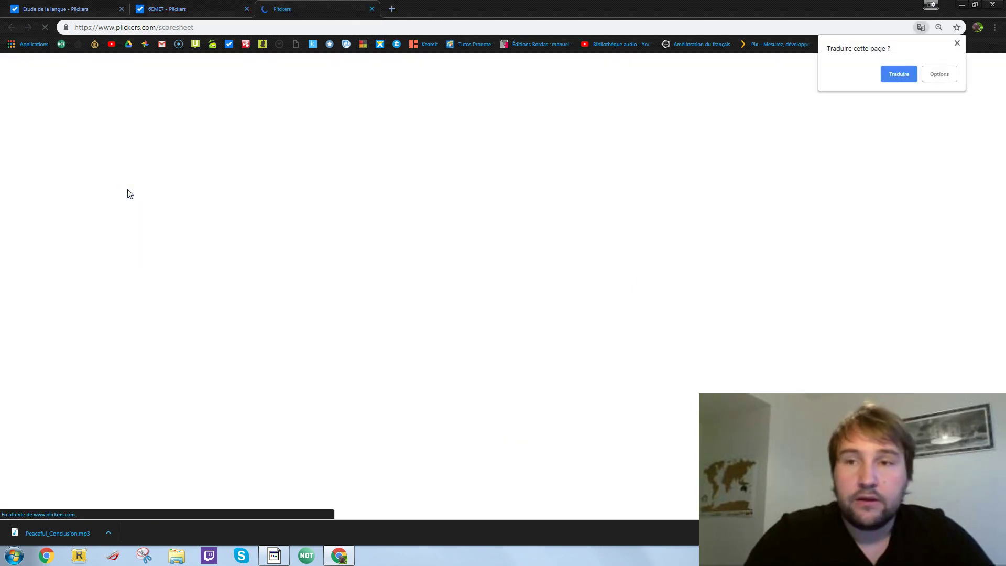
left_click(957, 44)
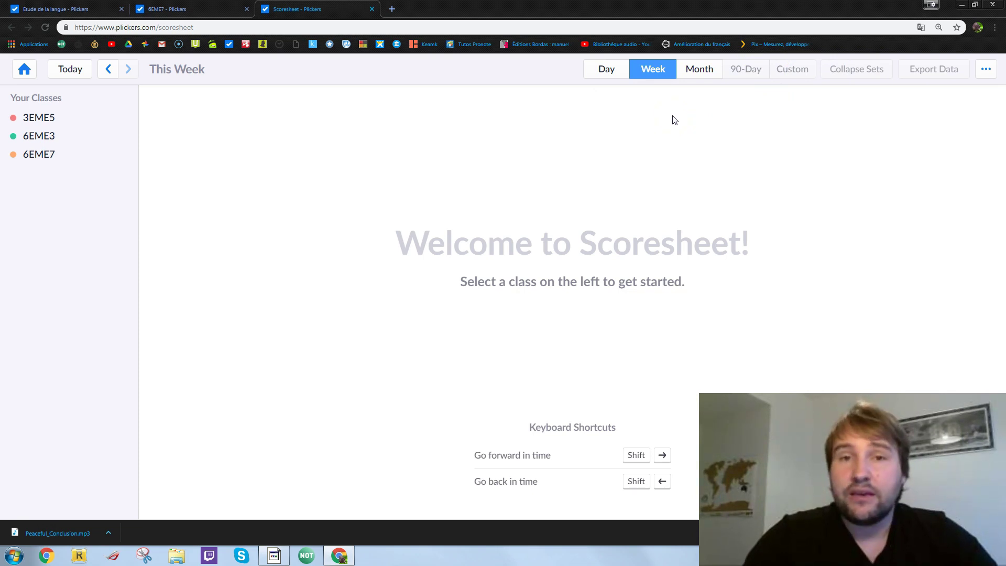
left_click(50, 158)
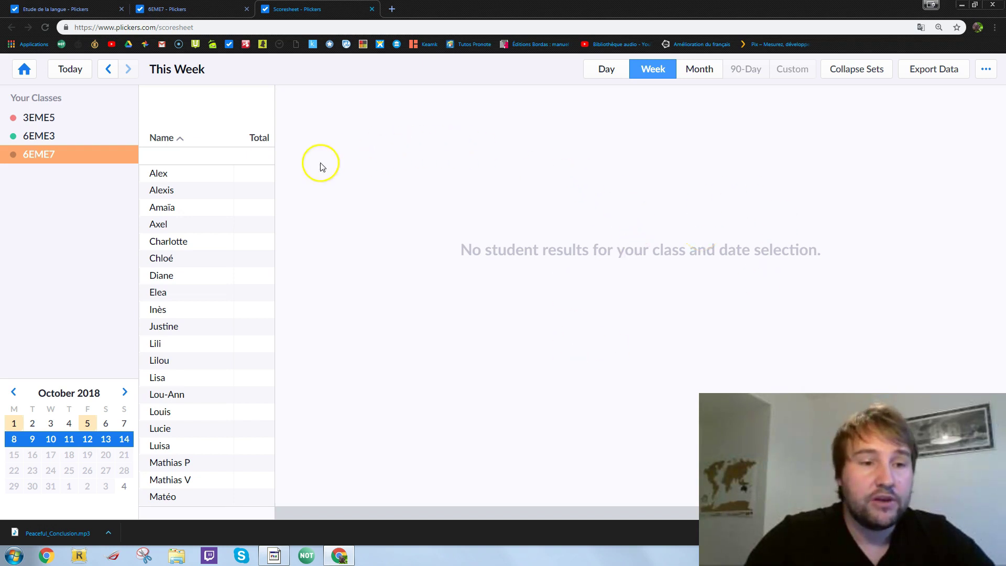
- Display the 6EME7 scoresheet by month, viewing October 2018 and switching to September 2018
left_click(16, 391)
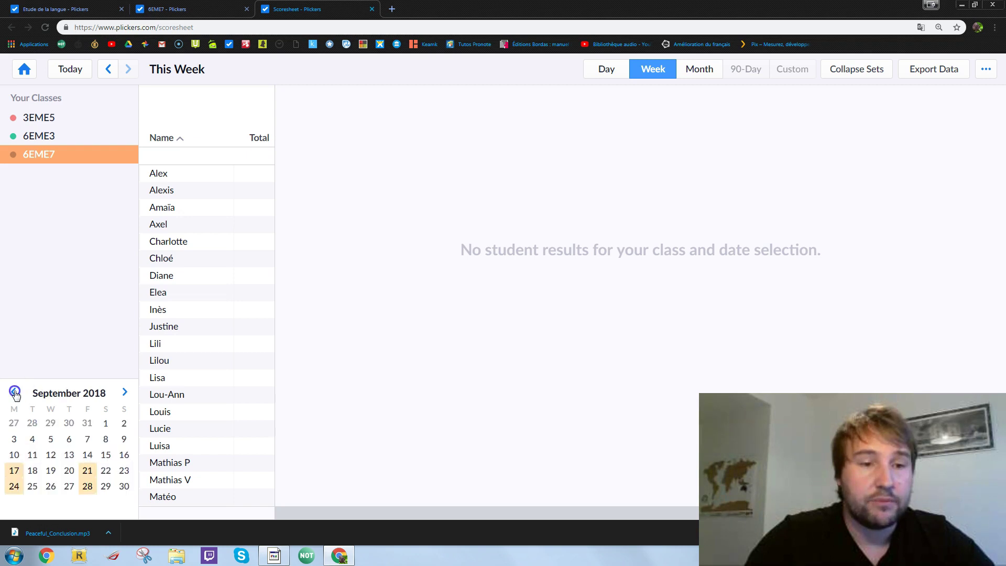
left_click(709, 70)
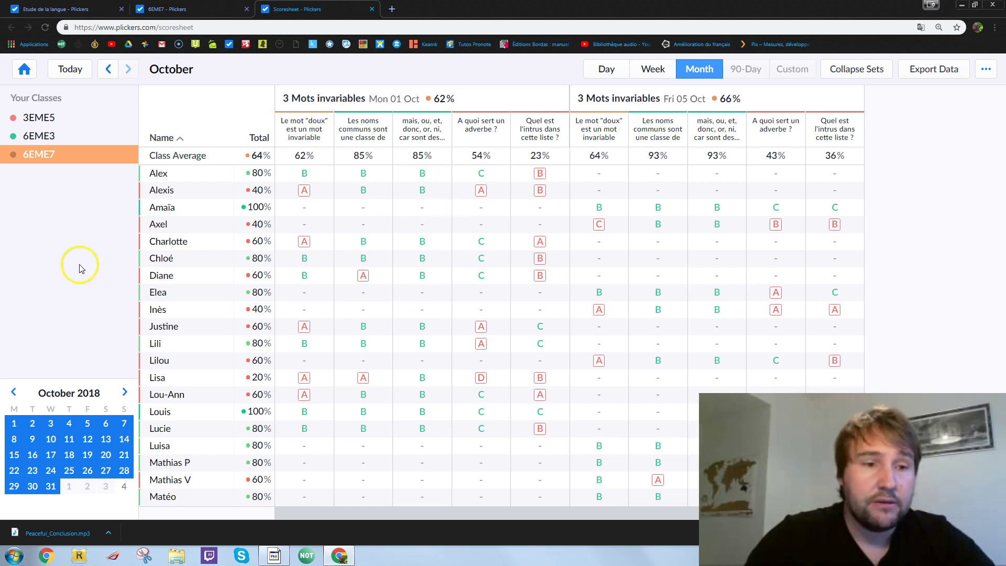
left_click(13, 392)
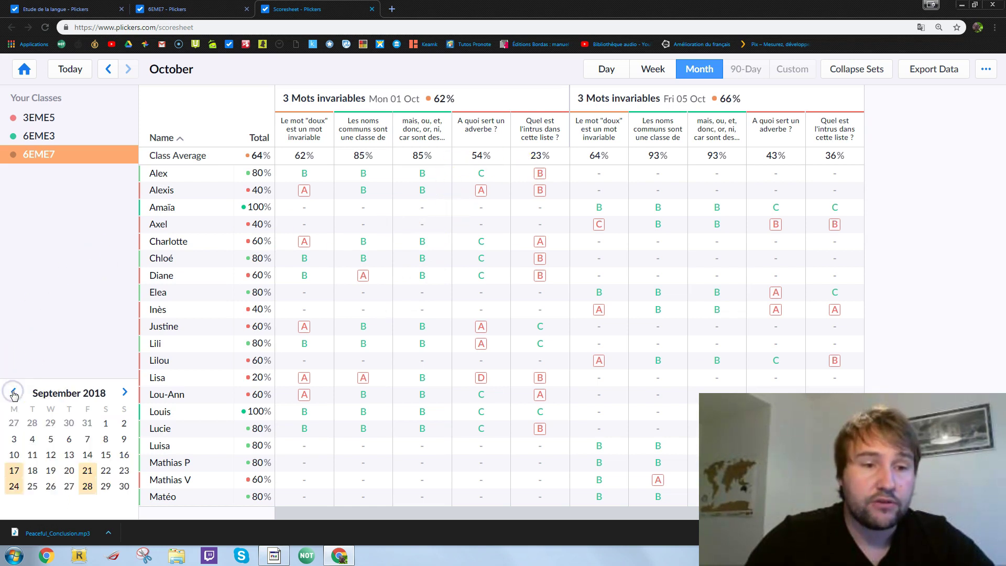
left_click(105, 425)
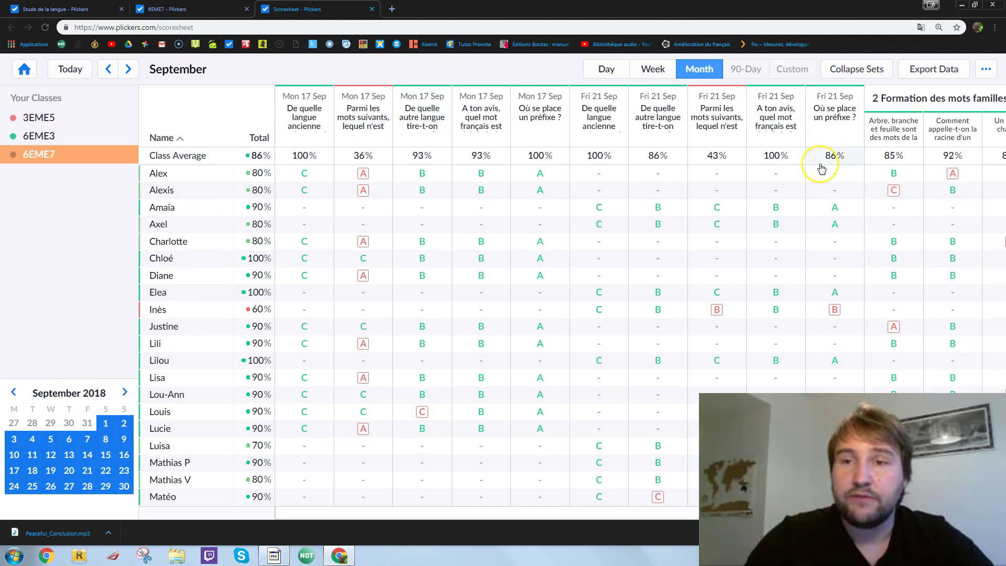
- Exclude the first Mon 17 Sep question from the 6EME7 score totals and include it again
mouse_move(821, 167)
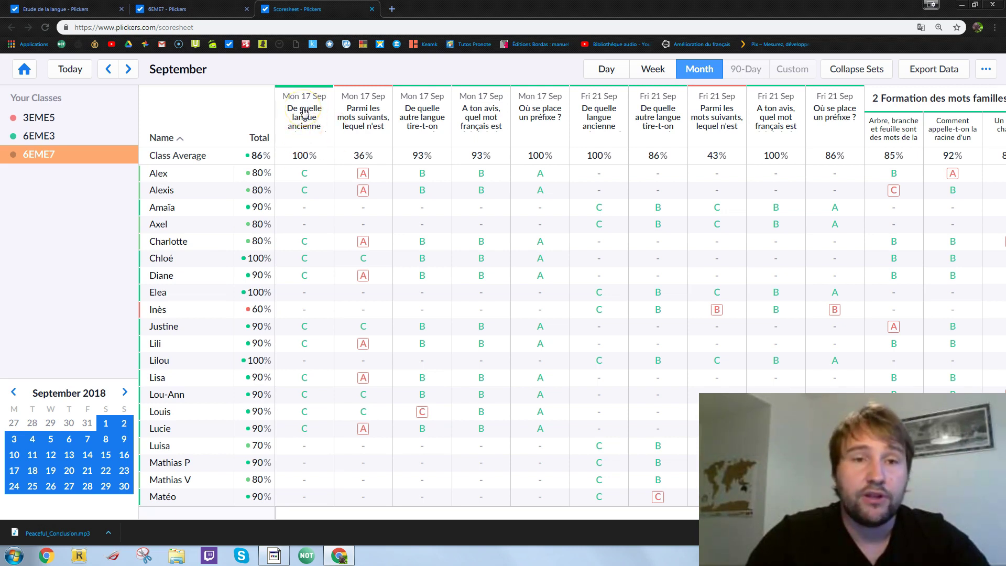
left_click(305, 155)
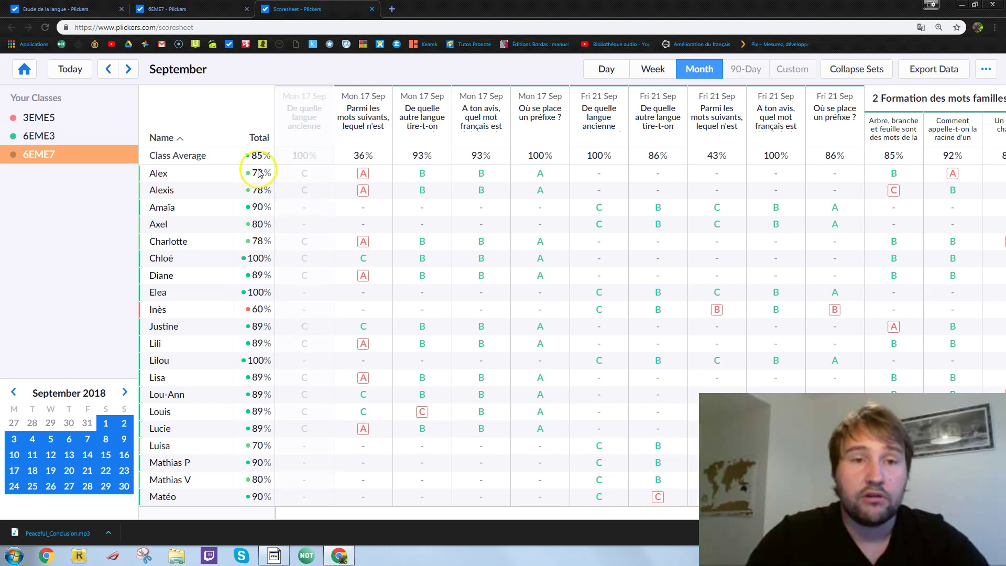
left_click(307, 158)
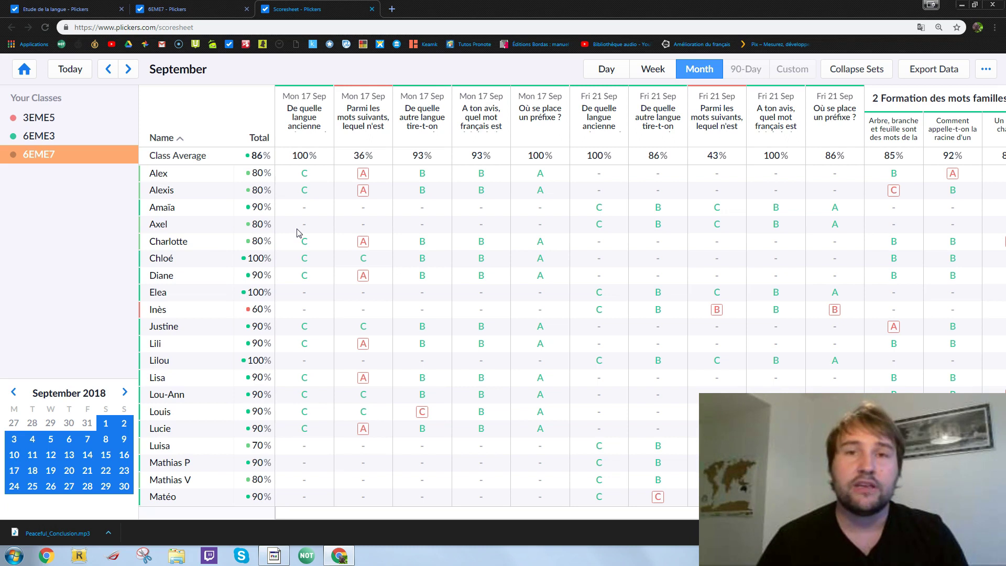
- Leave the September scoresheet and return to the question set library
left_click(100, 348)
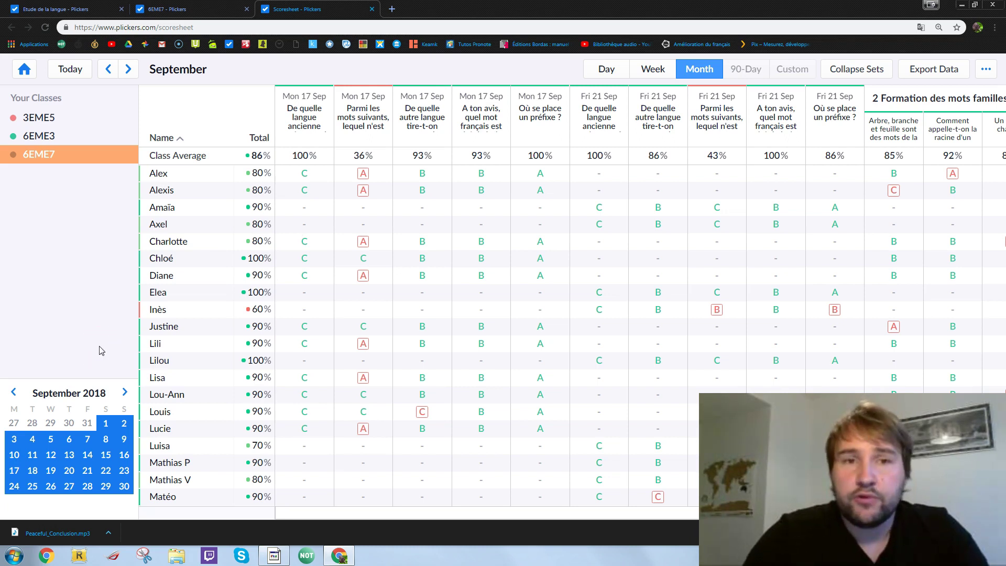
left_click(521, 171)
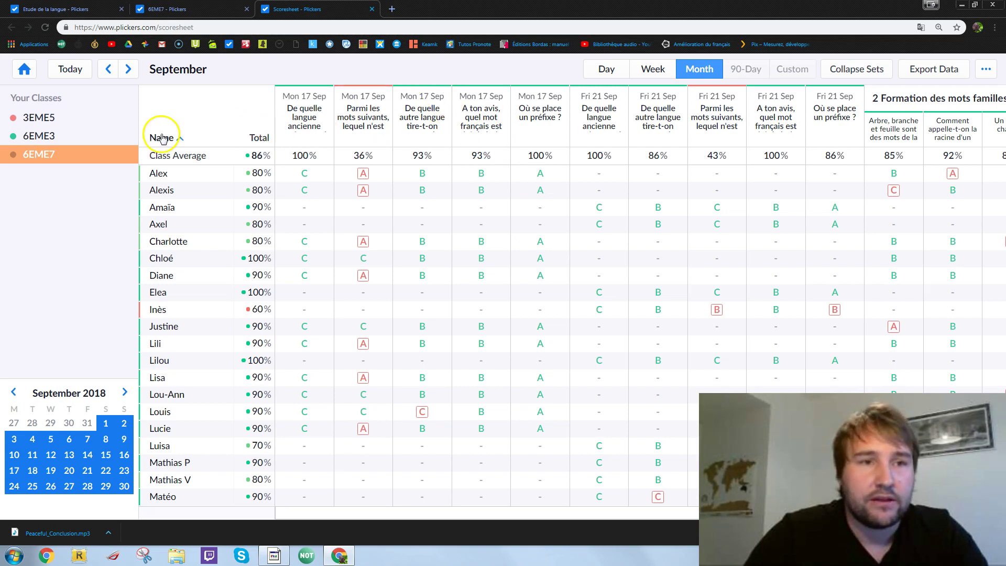
left_click(25, 71)
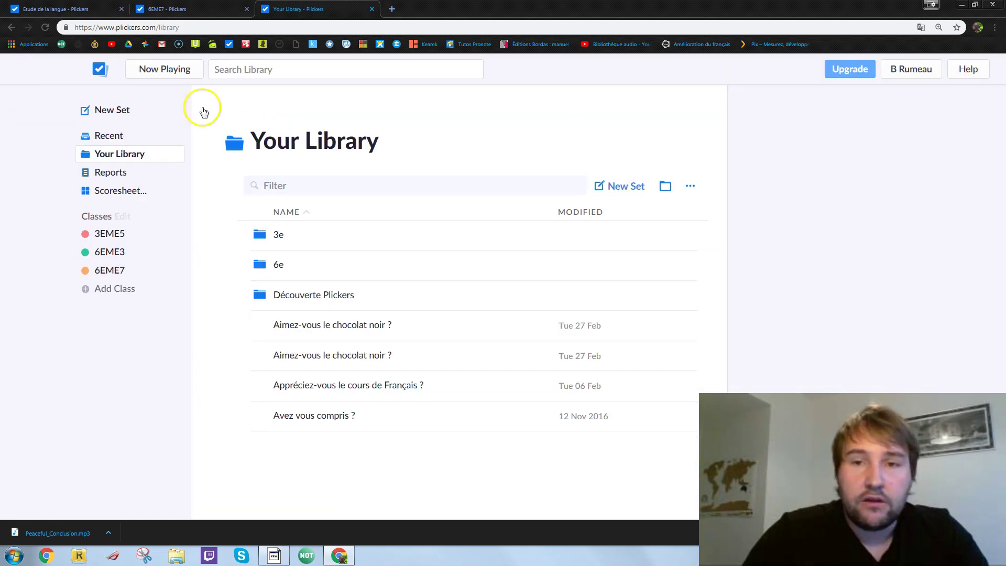